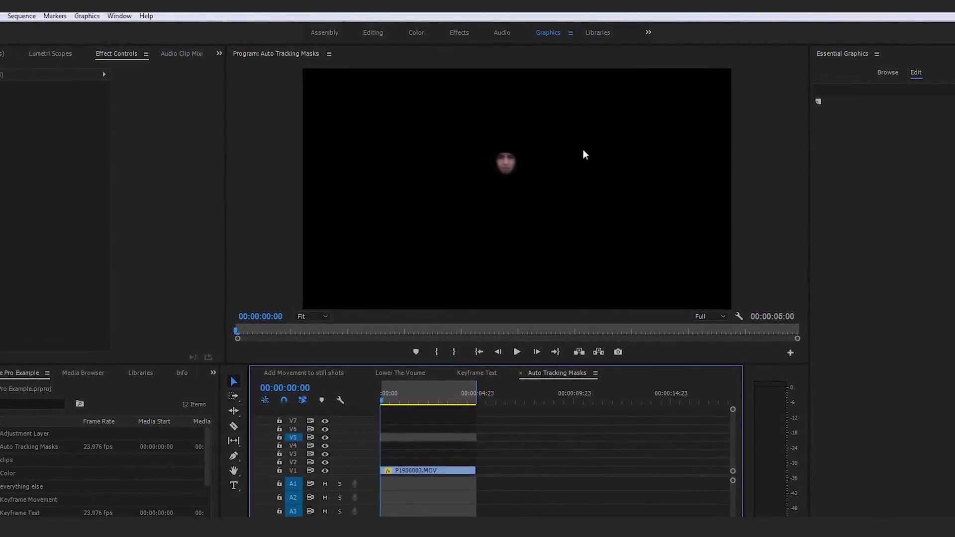
key("space")
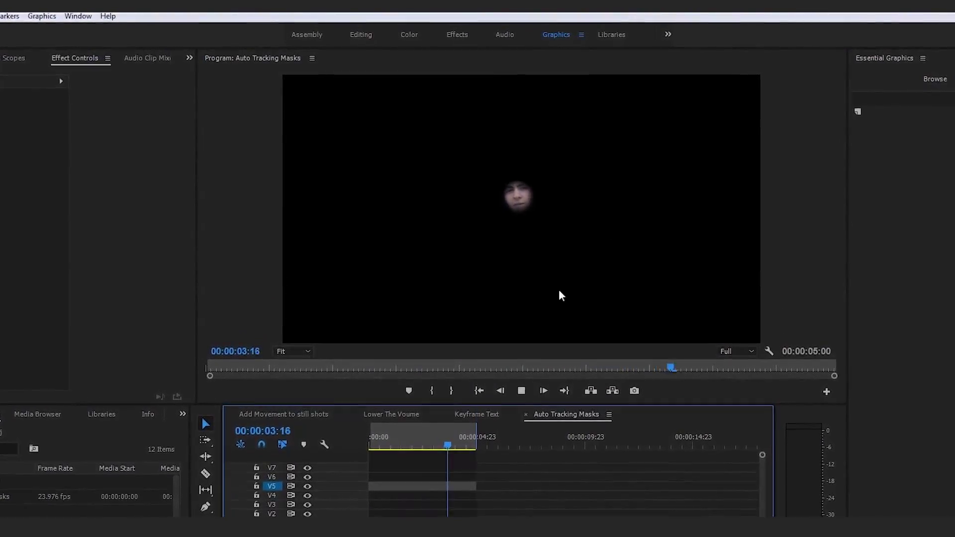
key("space")
left_click(544, 185)
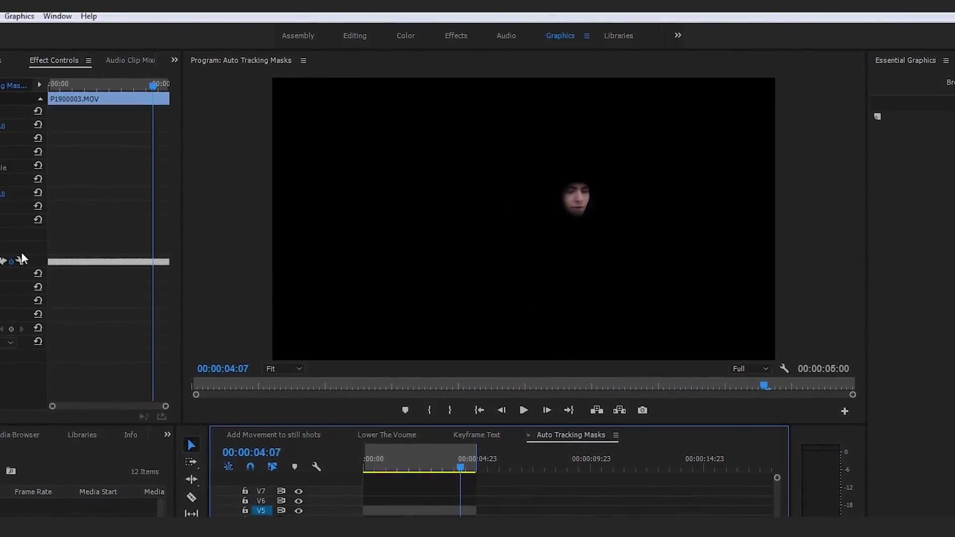
left_click(481, 316)
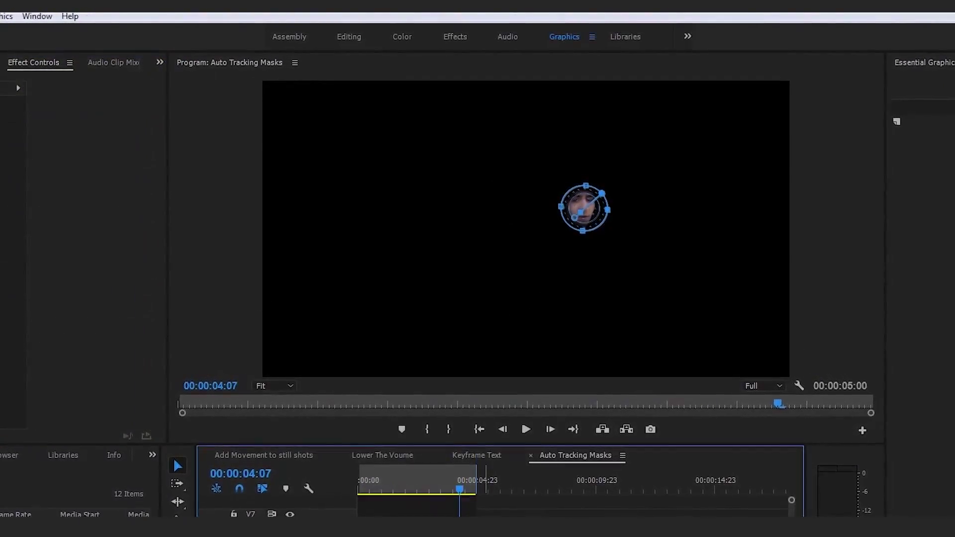
key("Home")
key("space")
key("space")
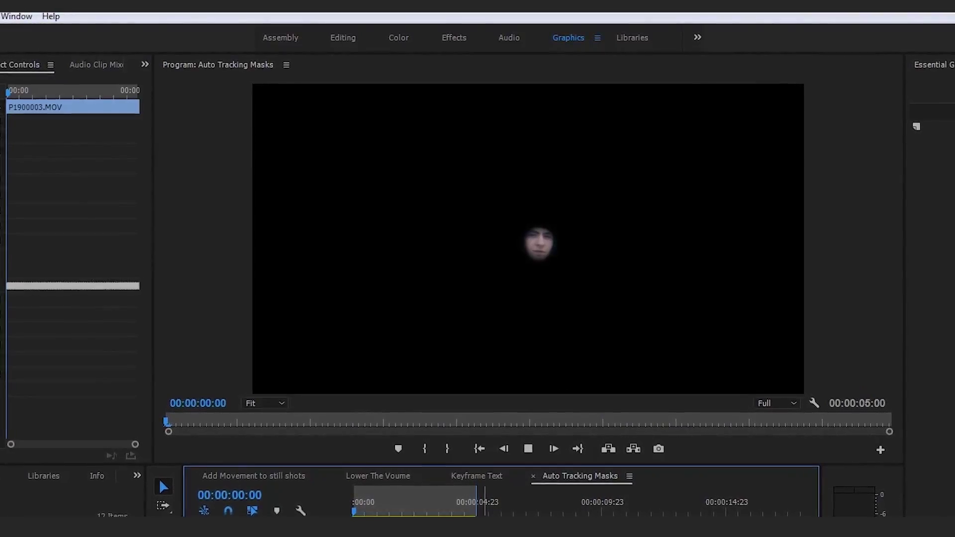
key("space")
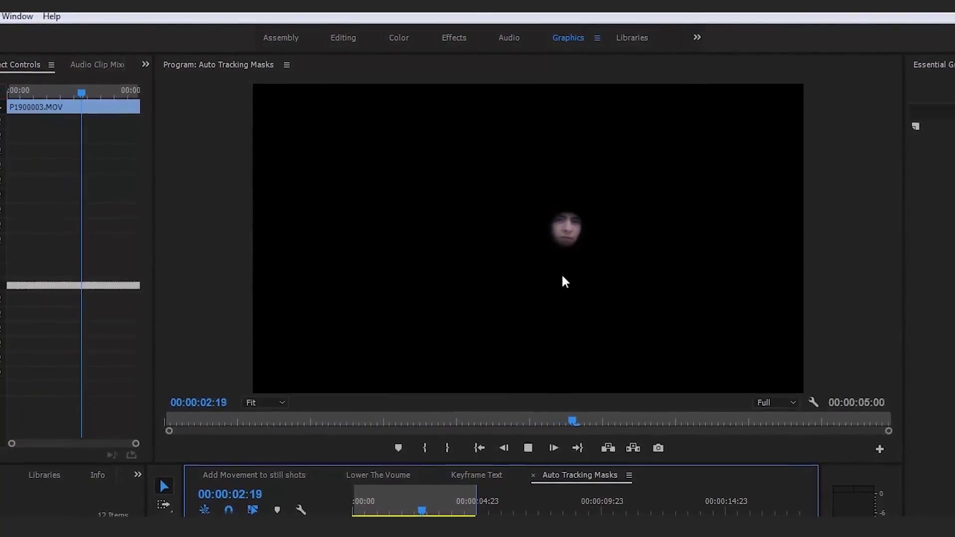
key("space")
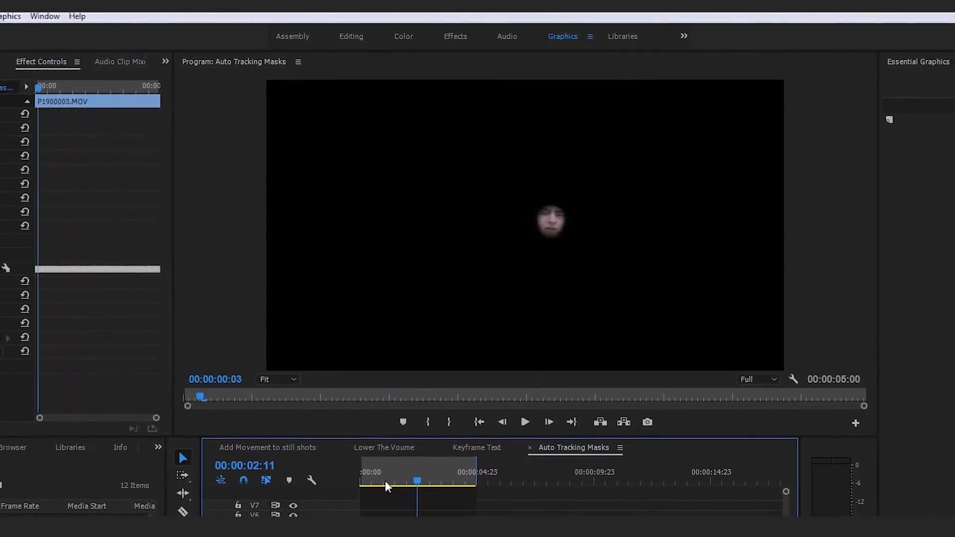
key("Home")
key("space")
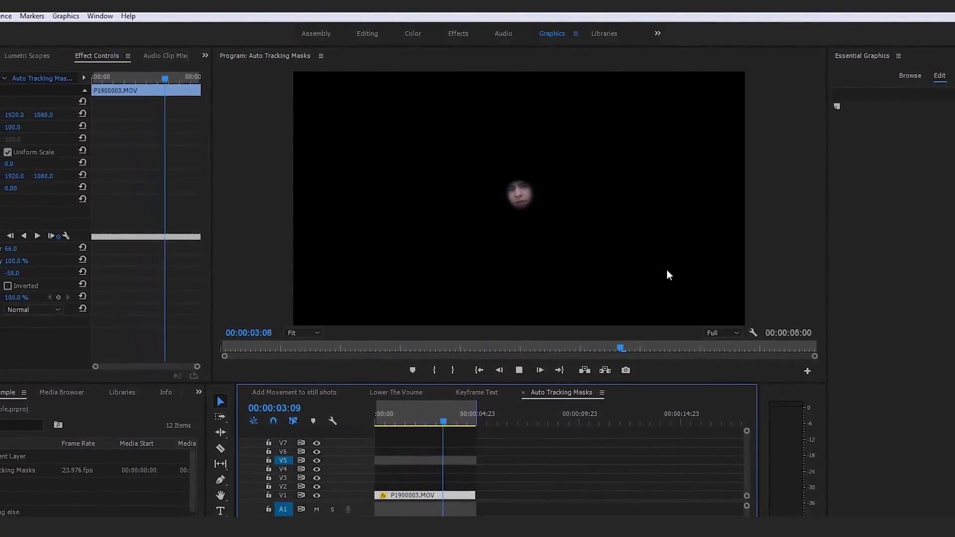
key("space")
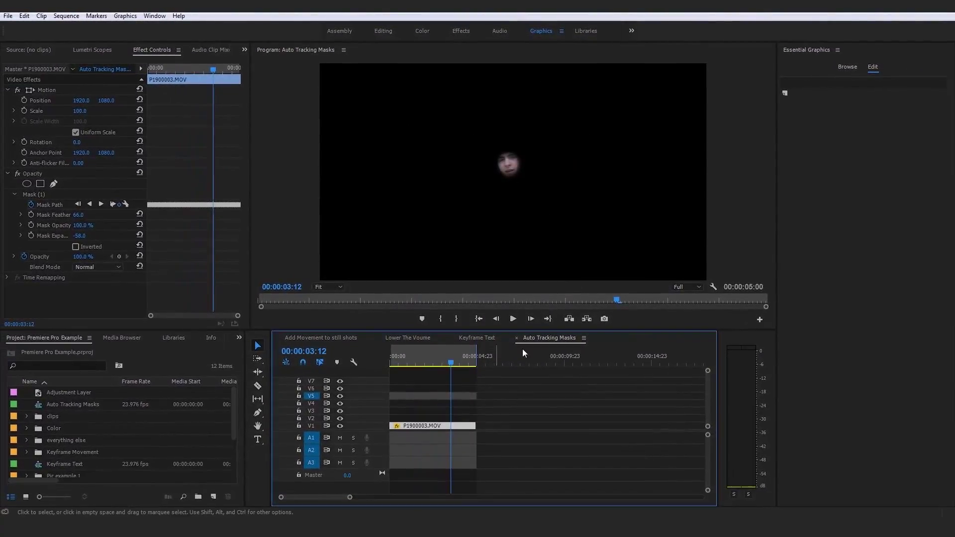
key("space")
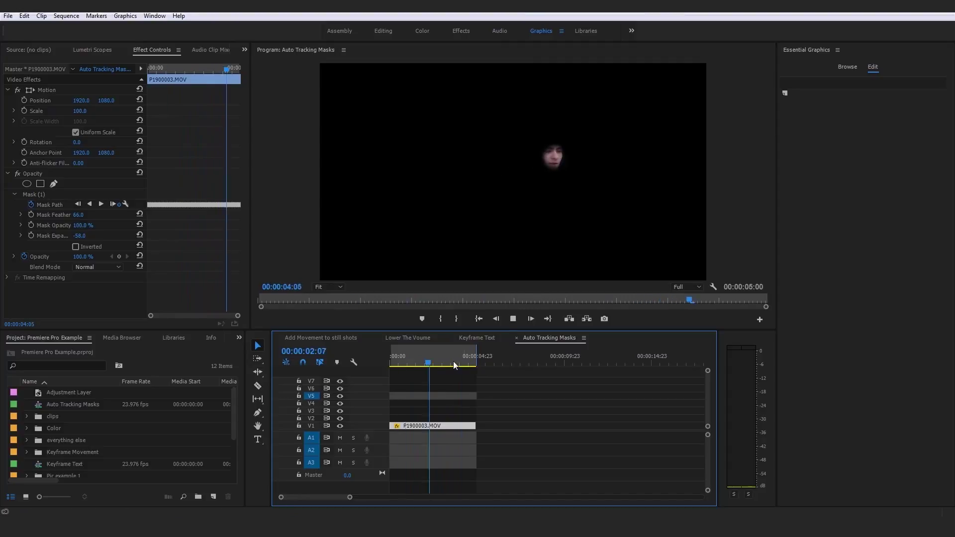
key("Home")
left_click(321, 337)
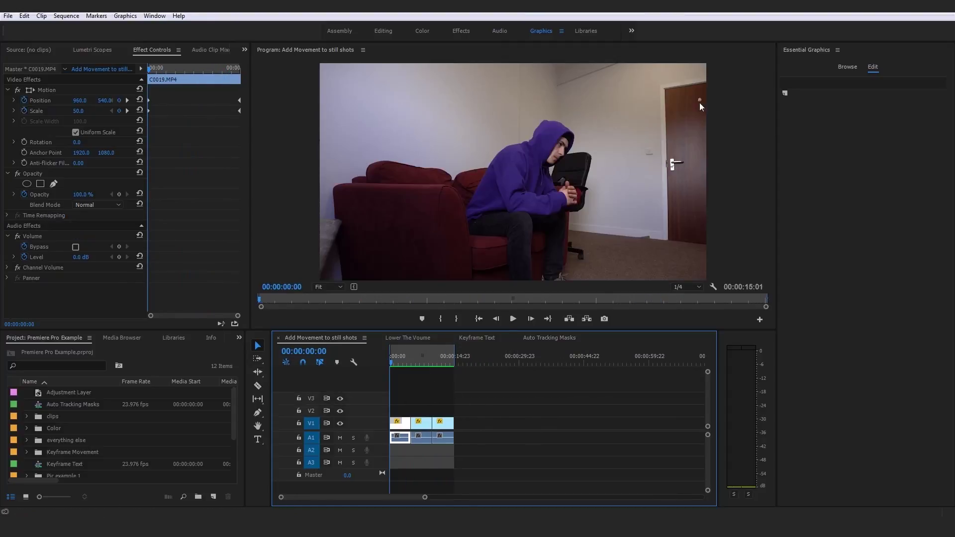
left_click(557, 338)
key("space")
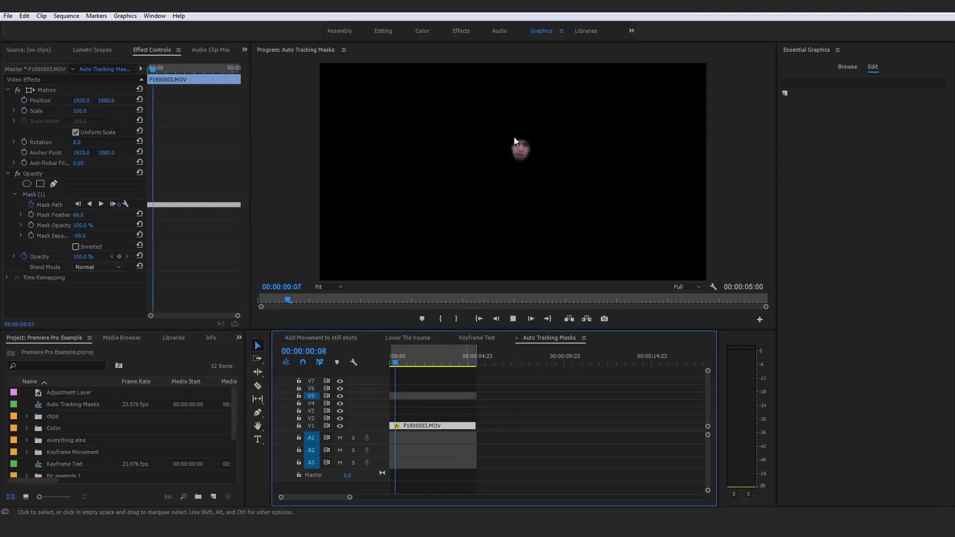
Open Export Settings (Ctrl+M) for the Auto Tracking Masks sequence, currently set to H.264.
left_click(543, 413)
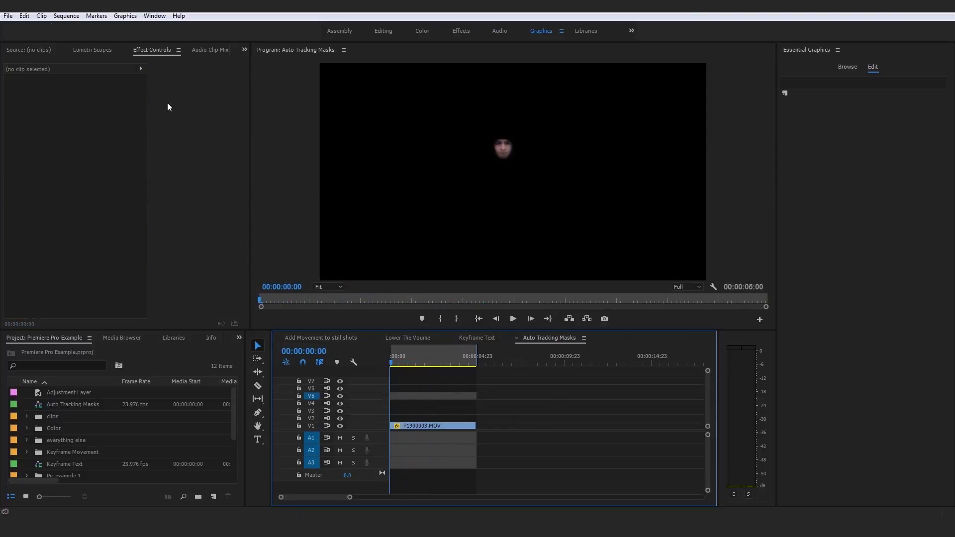
left_click(8, 16)
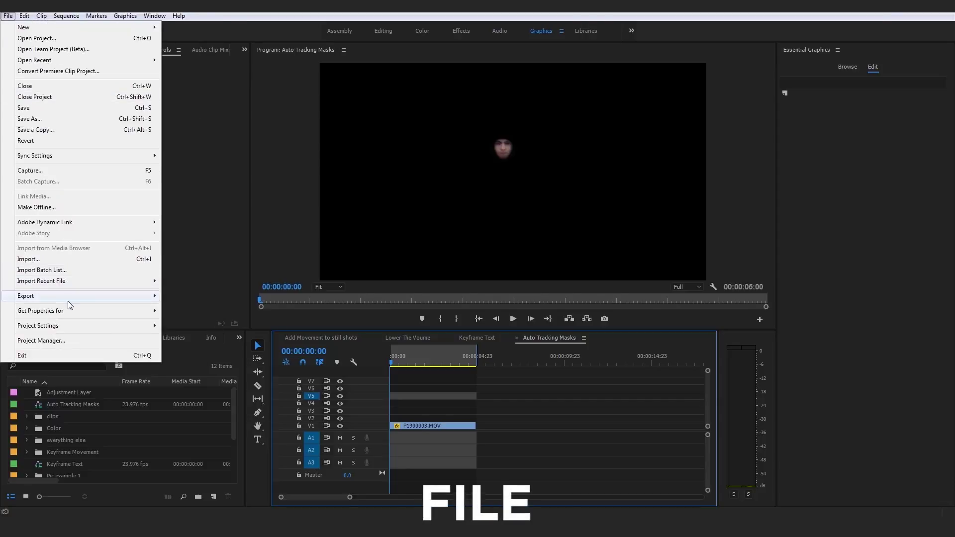
left_click(527, 393)
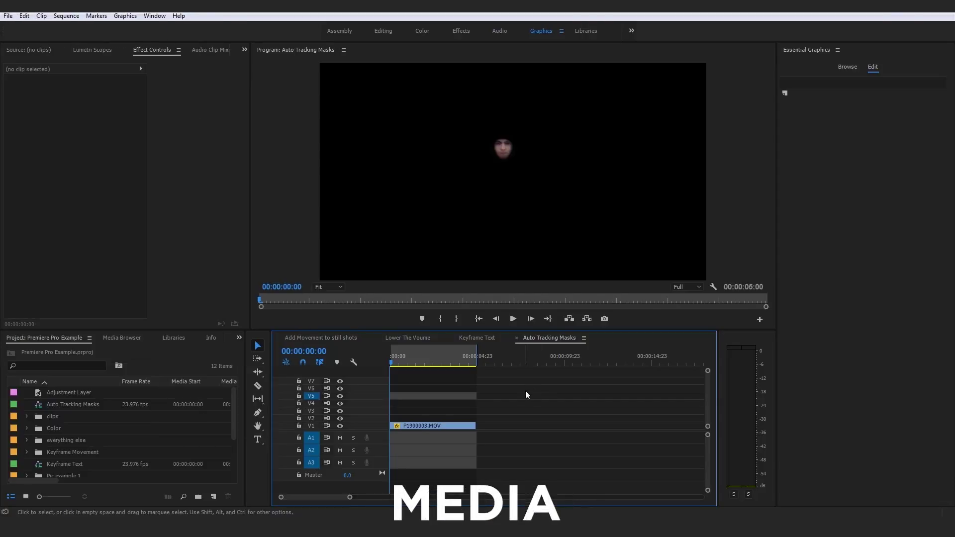
key("ctrl+m")
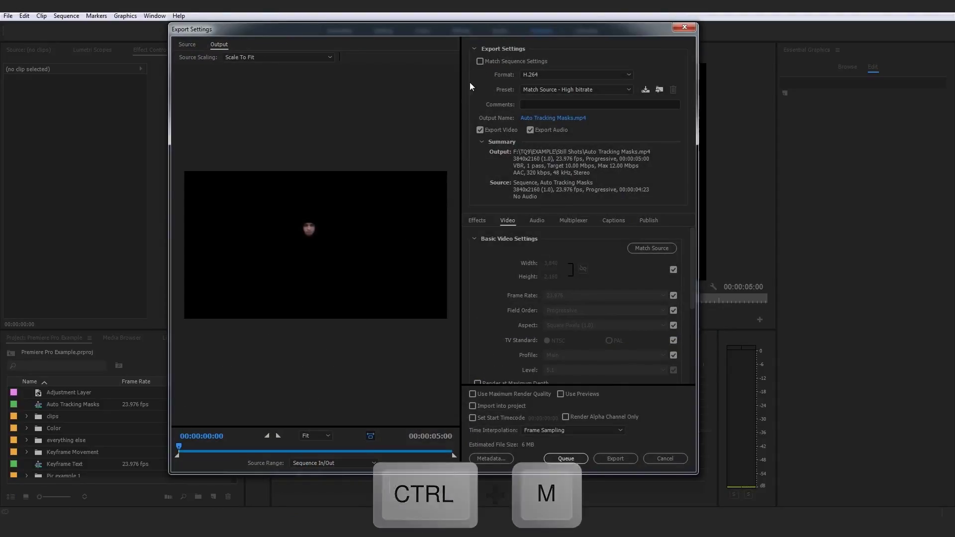
left_click(529, 76)
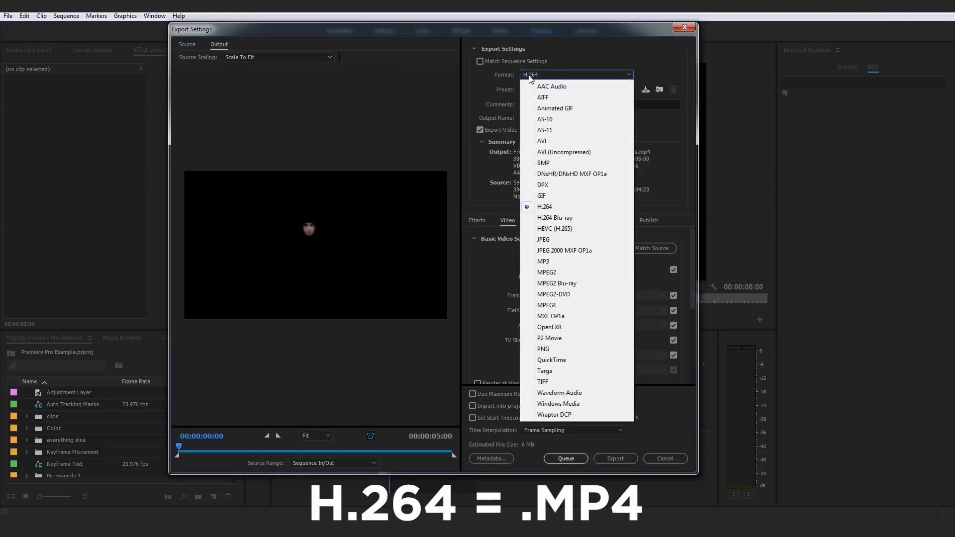
Change the export format from H.264 to QuickTime, giving Auto Tracking Masks.mov.
left_click(552, 359)
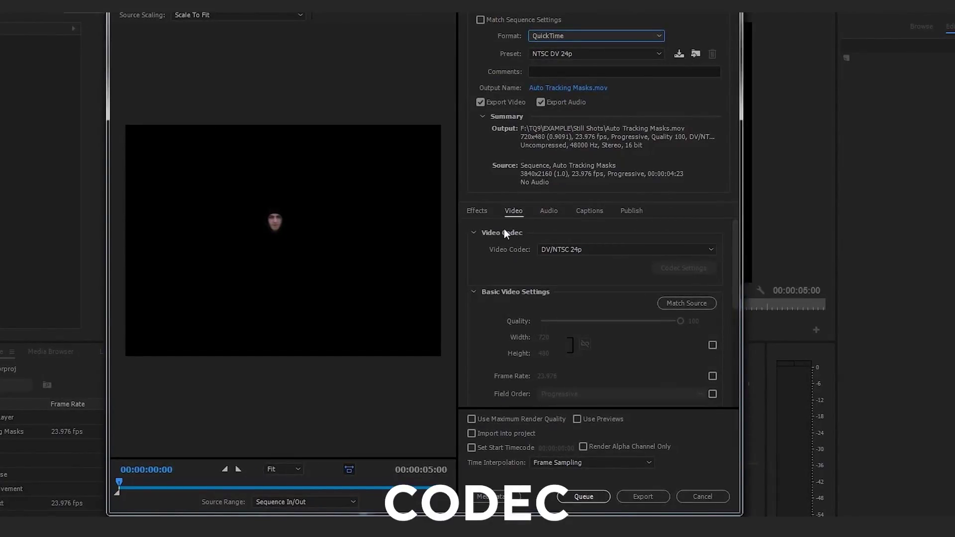
left_click(563, 34)
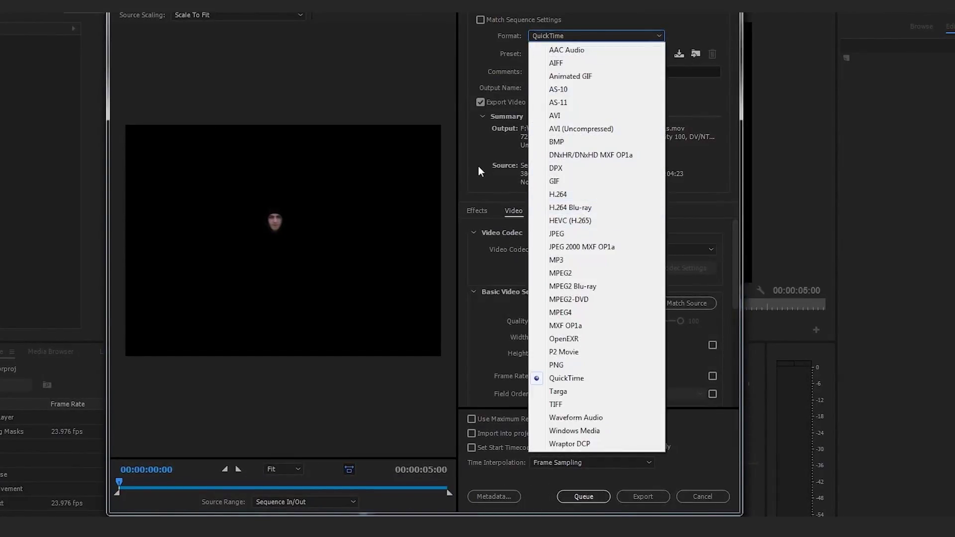
left_click(567, 378)
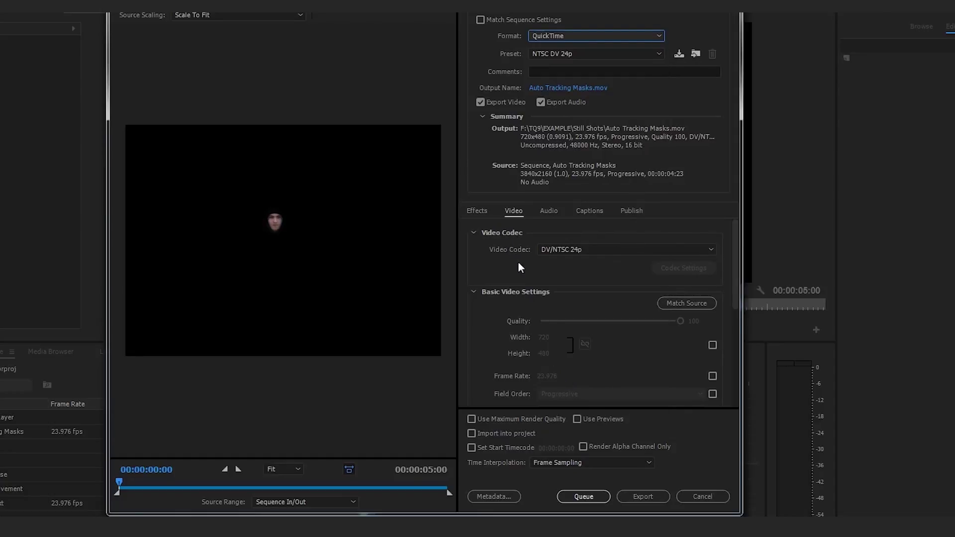
Switch the video codec to Animation and export with 8-bpc + alpha depth.
left_click(578, 248)
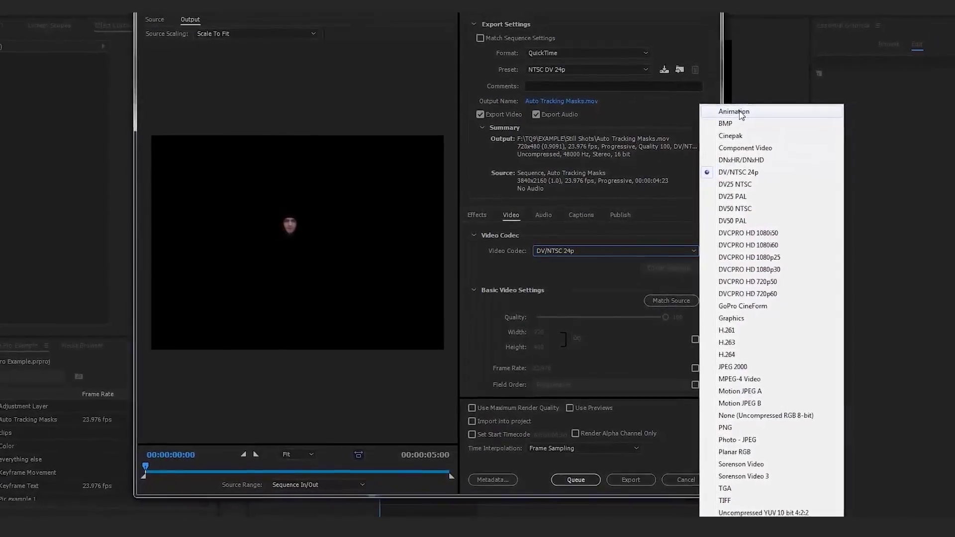
left_click(740, 112)
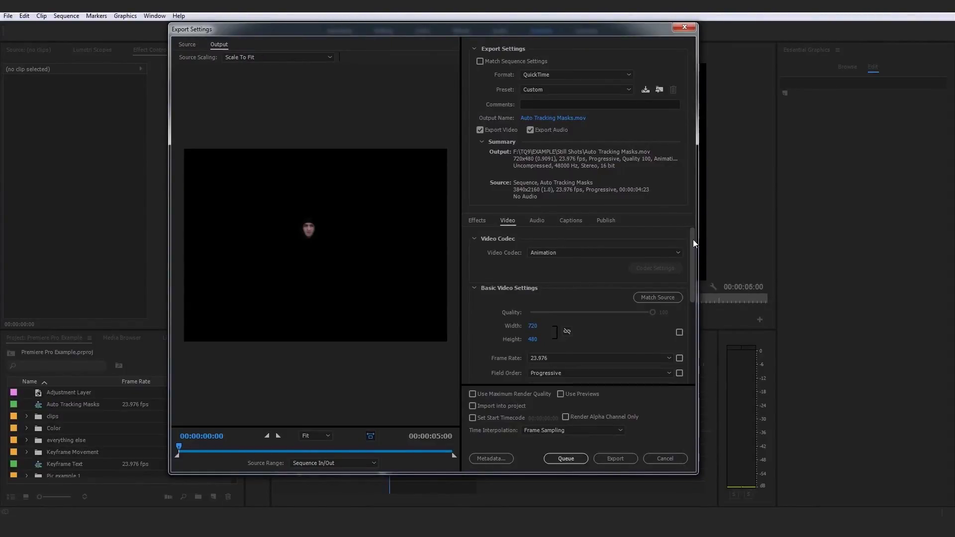
left_click_drag(693, 239, 674, 285)
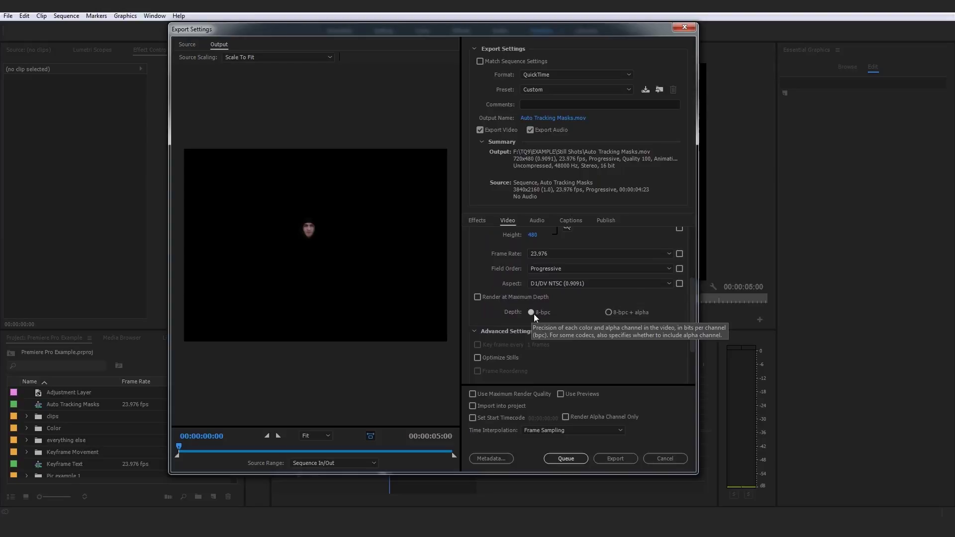
left_click(616, 314)
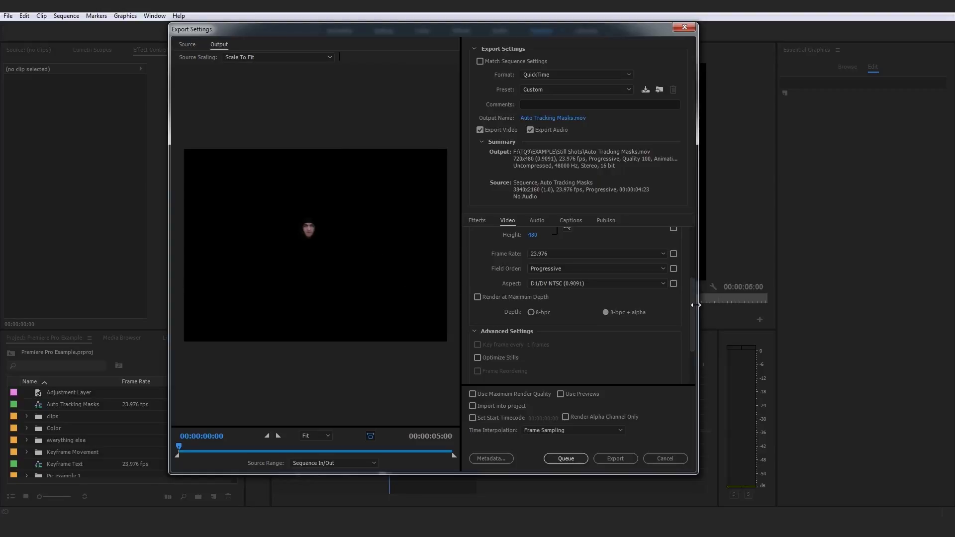
Set the export frame size to 1920 by 1080.
scroll(693, 296, "up", 3)
left_click(534, 267)
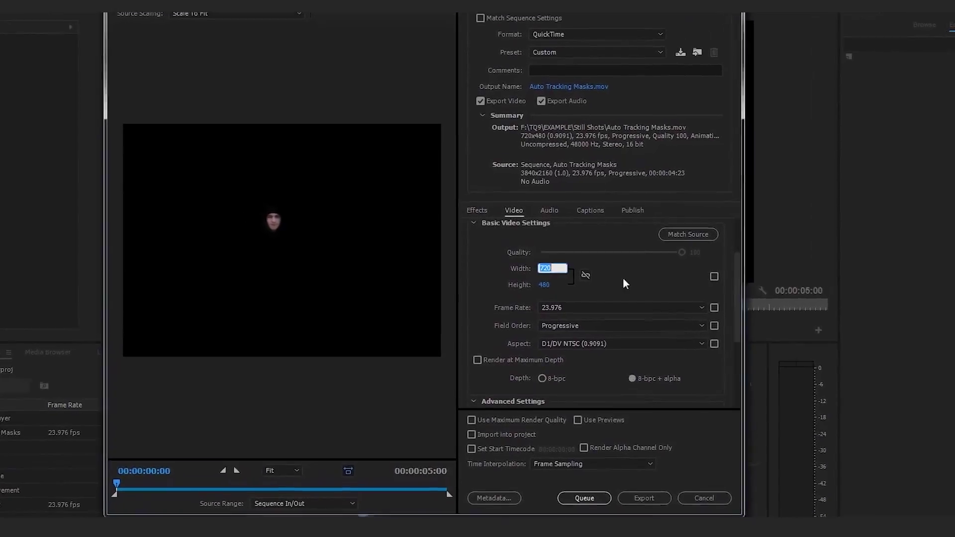
type("1,920")
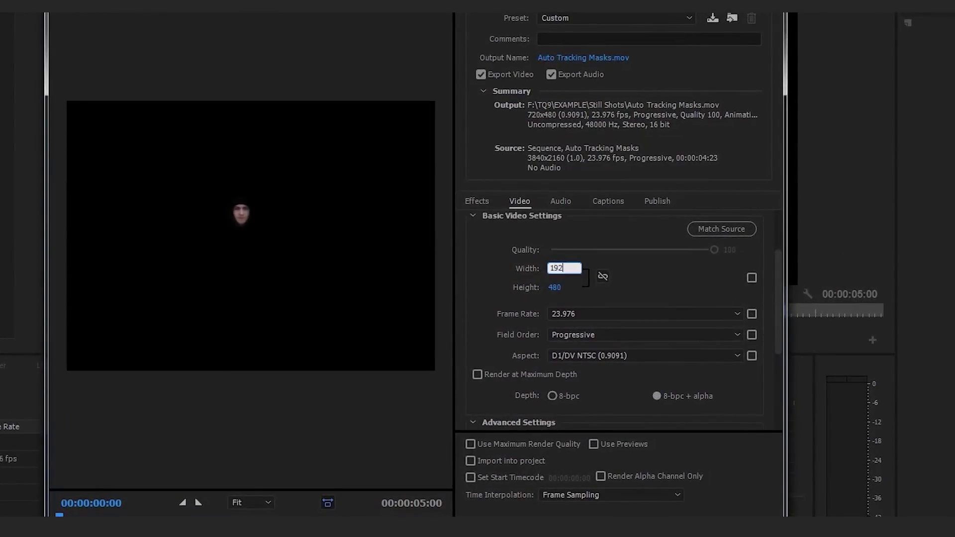
key("Tab")
left_click(557, 287)
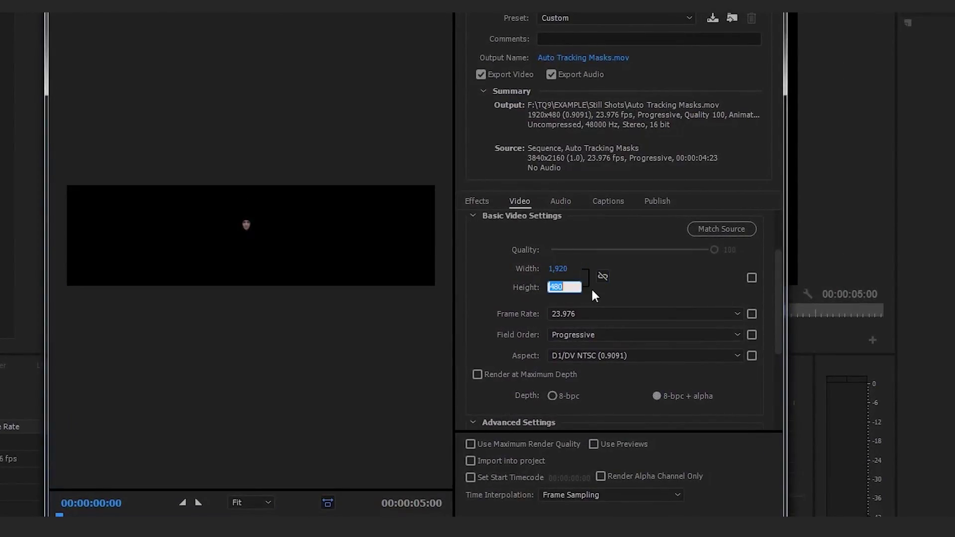
type("1,08")
type("0")
key("Return")
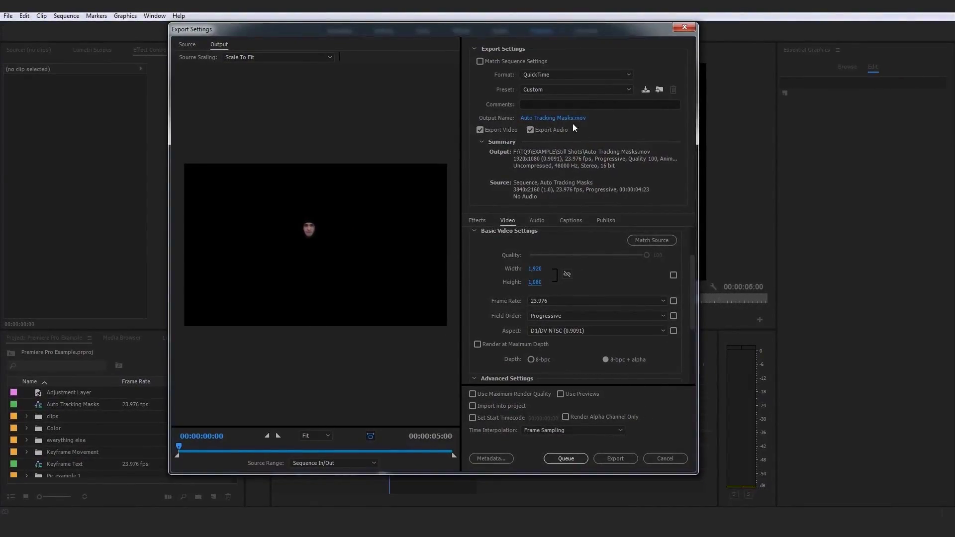
Rename the output file to transparent.mov.
left_click(569, 119)
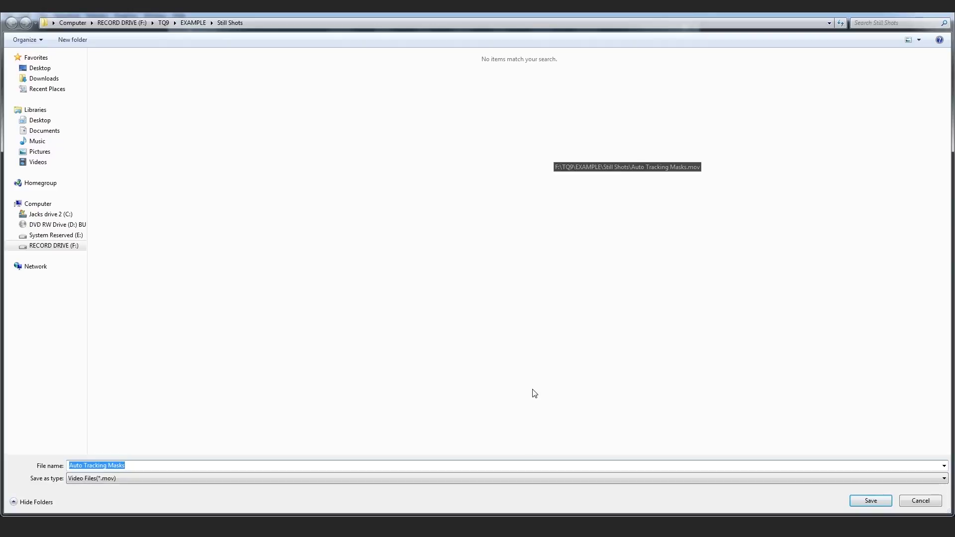
type("tra")
type("bn")
key("BackSpace")
key("BackSpace")
type("nsparent")
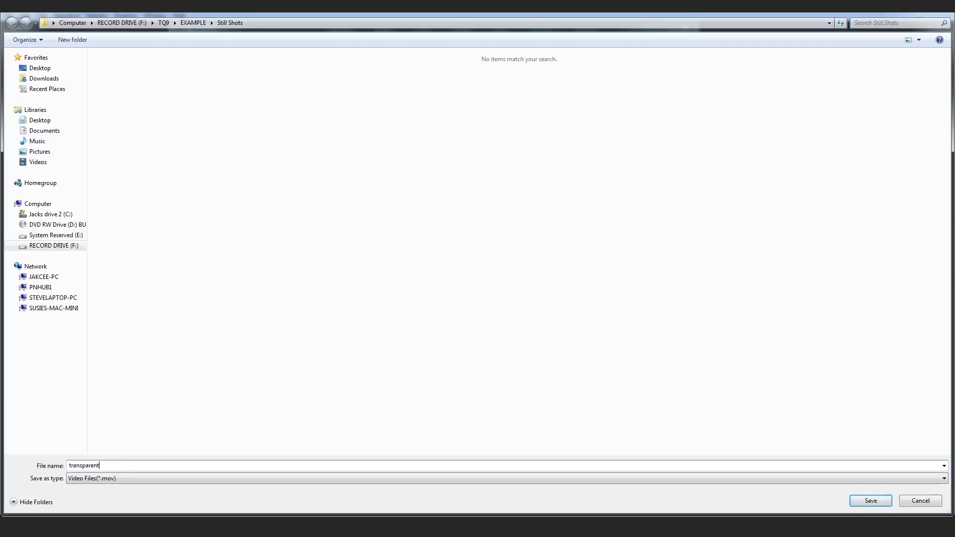
key("Return")
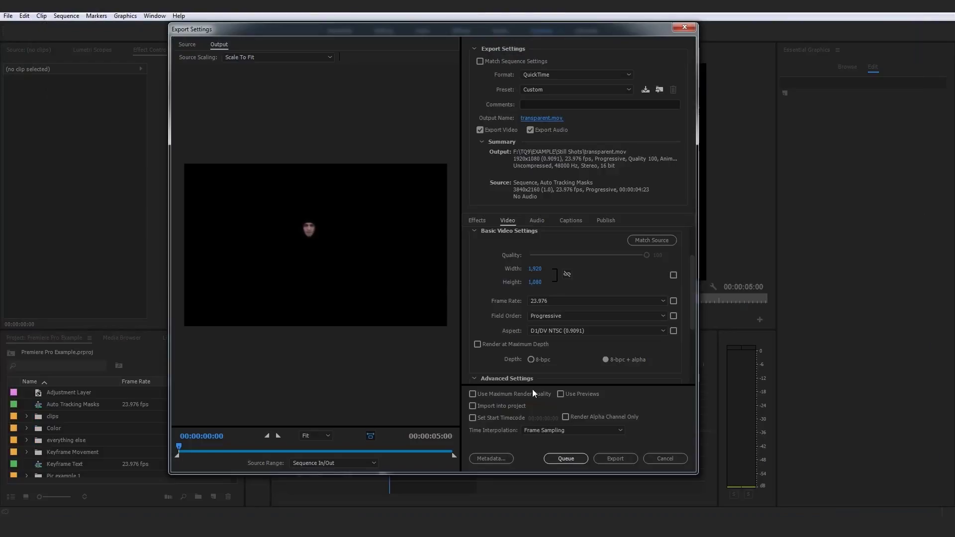
Export the sequence and confirm transparent.mov is in the Still Shots folder.
left_click(616, 460)
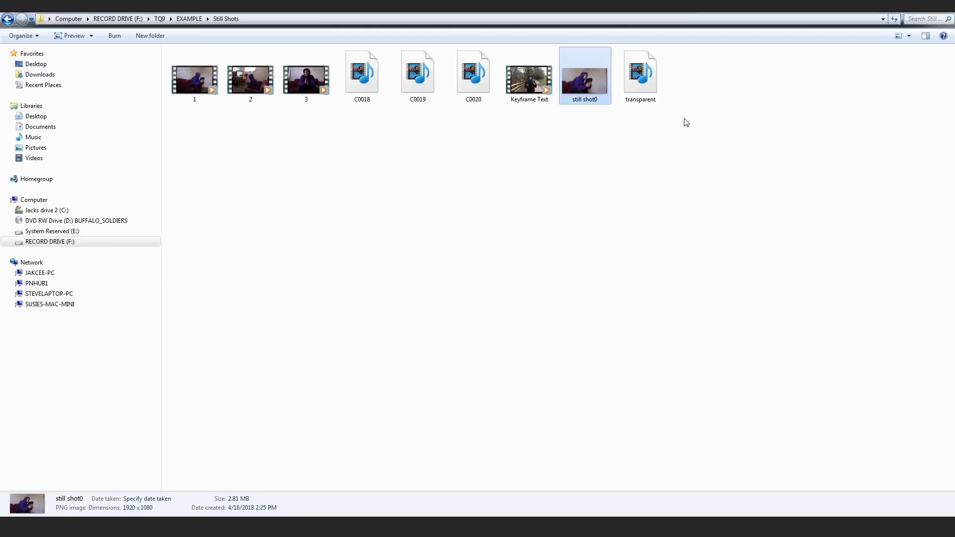
left_click(640, 87)
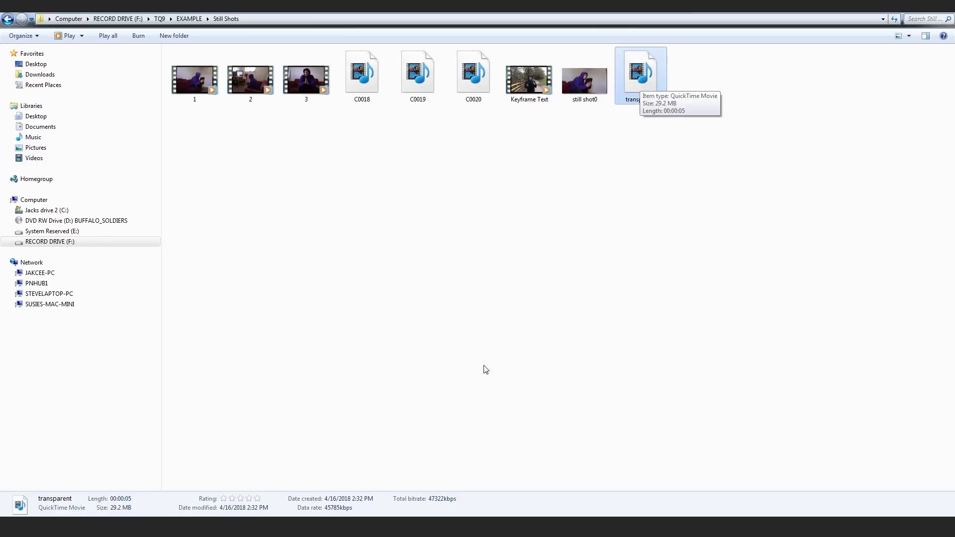
left_click(330, 515)
Save the project and place transparent.mov on V2 of Add Movement to still shots.
left_click(325, 338)
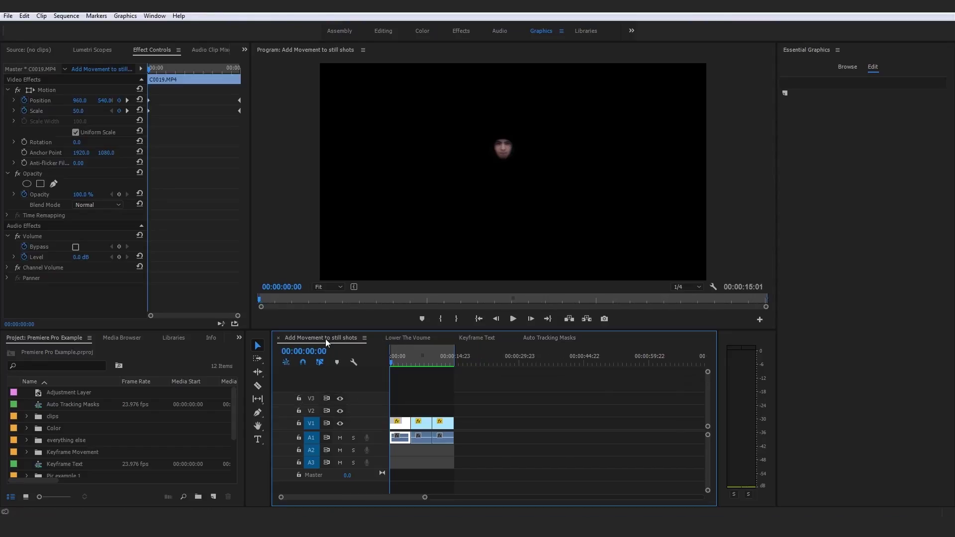
key("ctrl+s")
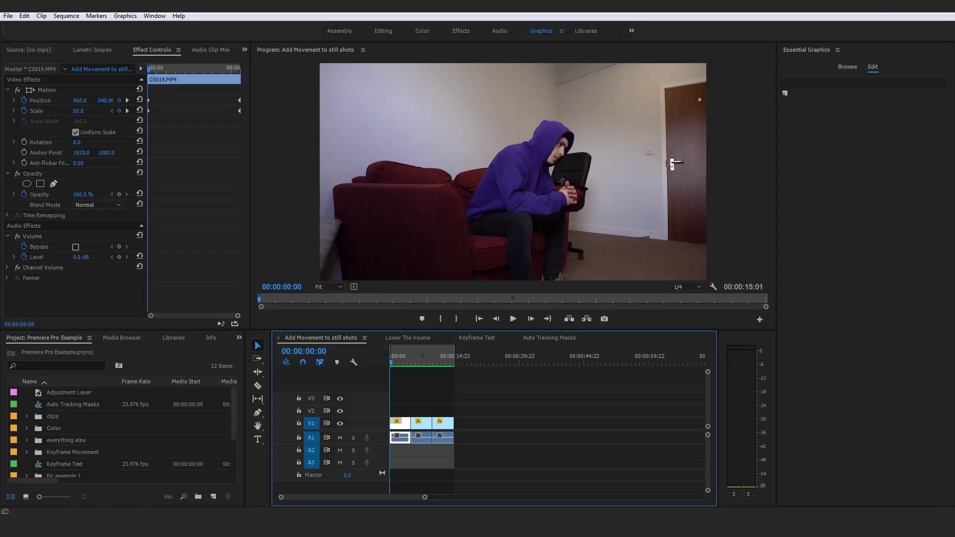
key("alt+Tab")
left_click_drag(661, 83, 391, 410)
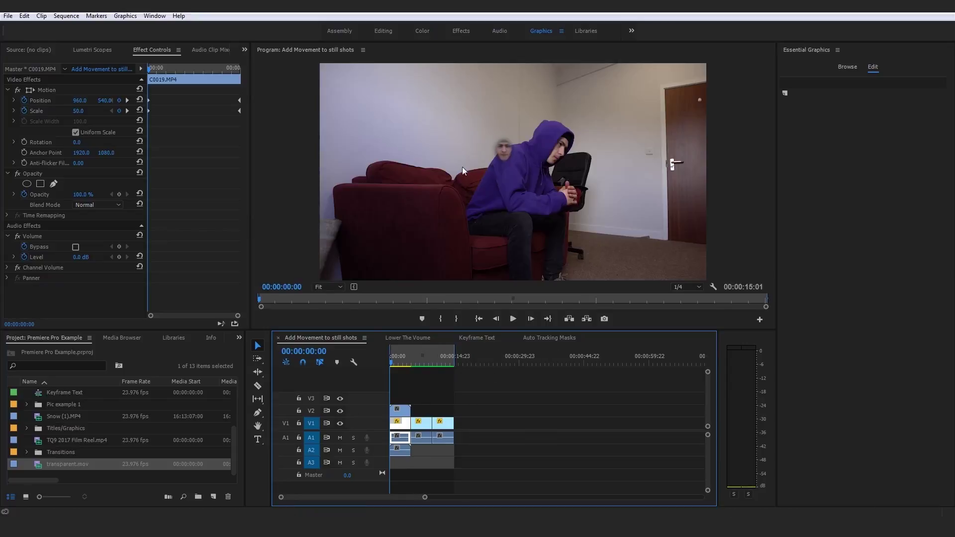
key("space")
key("space")
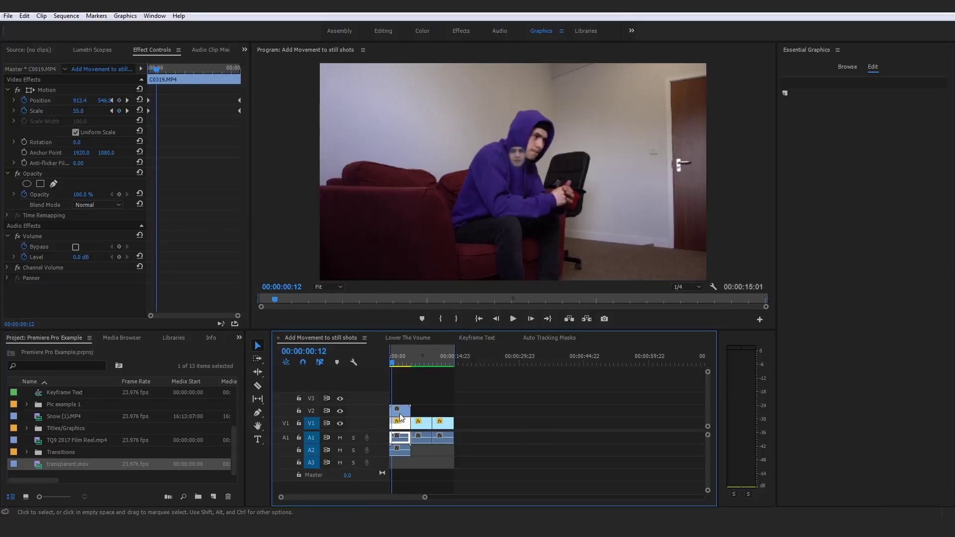
Move the V2 floating head up and left above the sofa using Motion.
left_click(399, 412)
left_click(520, 163)
left_click(49, 101)
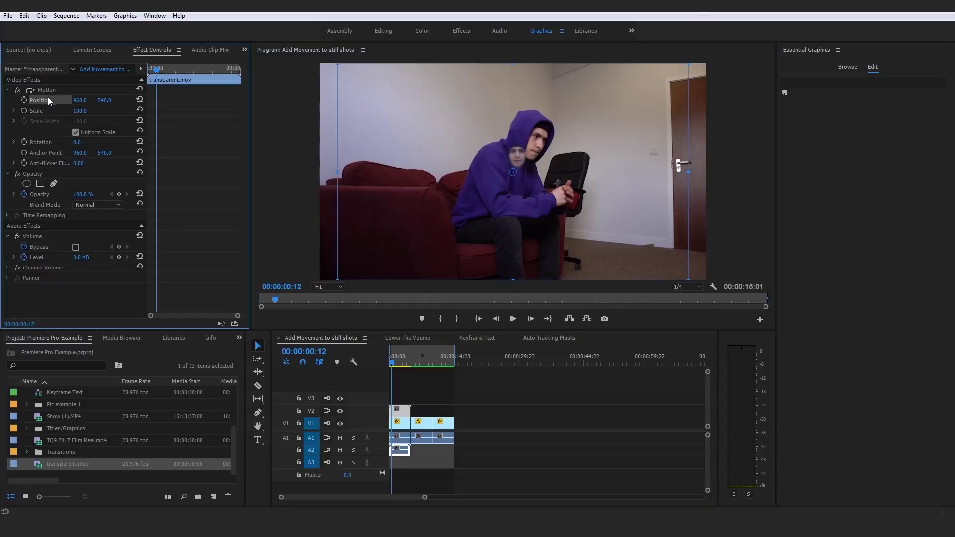
left_click_drag(539, 174, 507, 139)
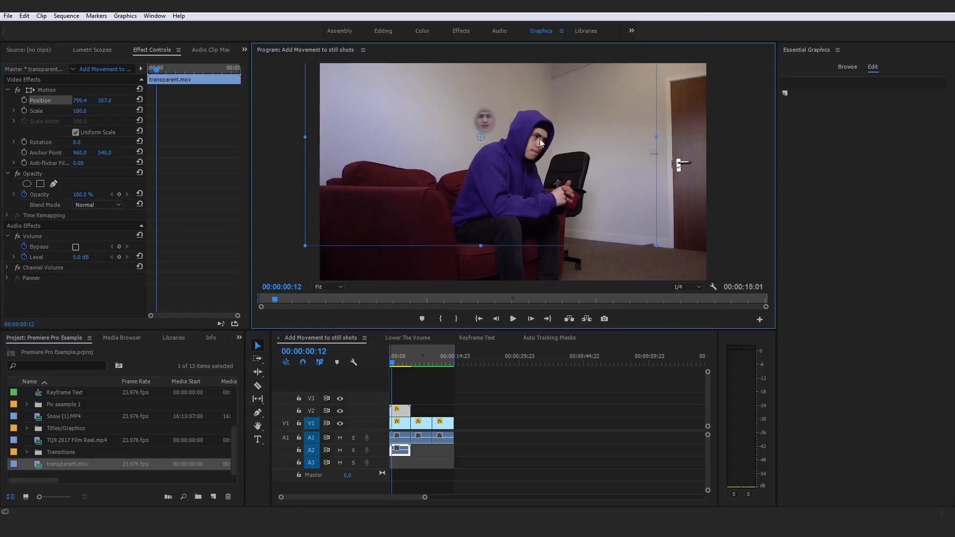
Alt-drag copies onto V3 and V4, shift one near the door, and preview.
left_click_drag(397, 410, 397, 398)
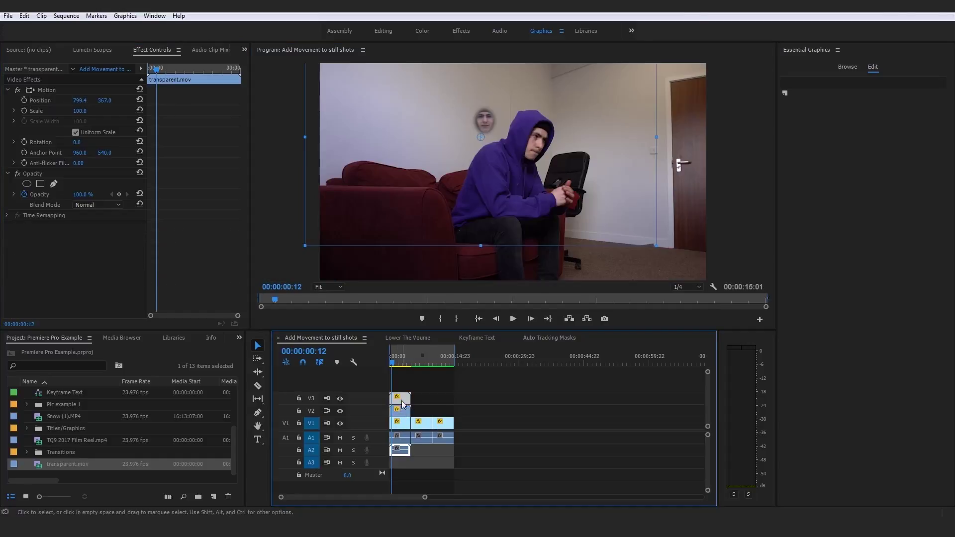
left_click_drag(484, 139, 590, 133)
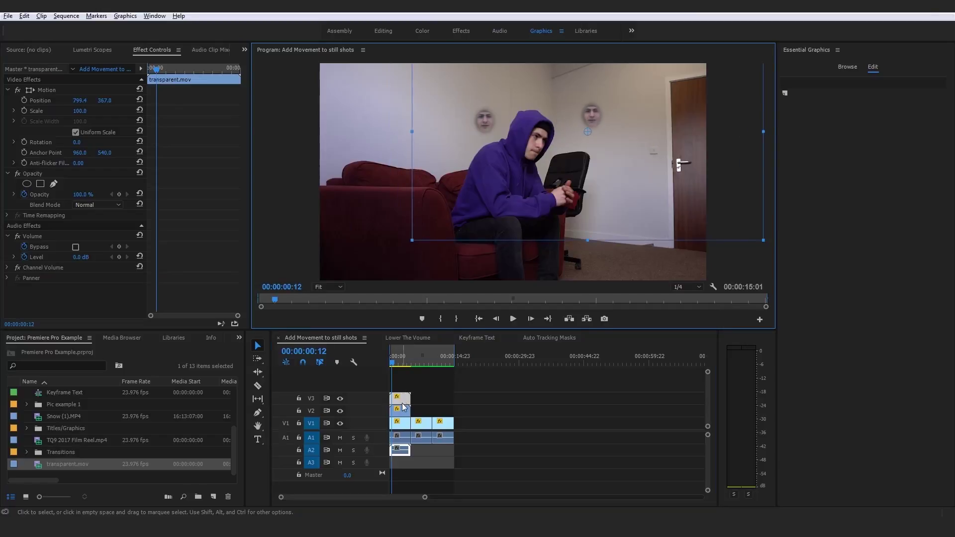
left_click_drag(404, 407, 401, 386)
key("space")
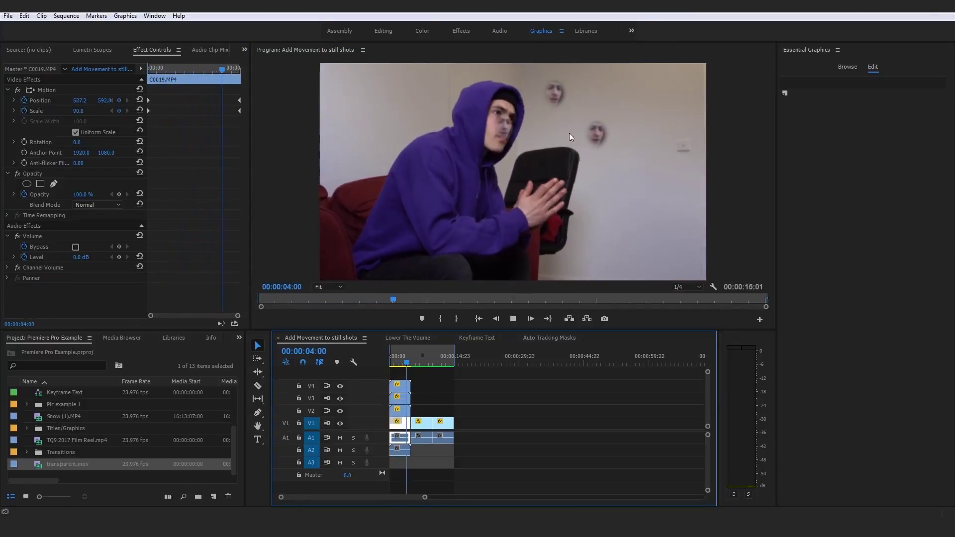
key("space")
key("Home")
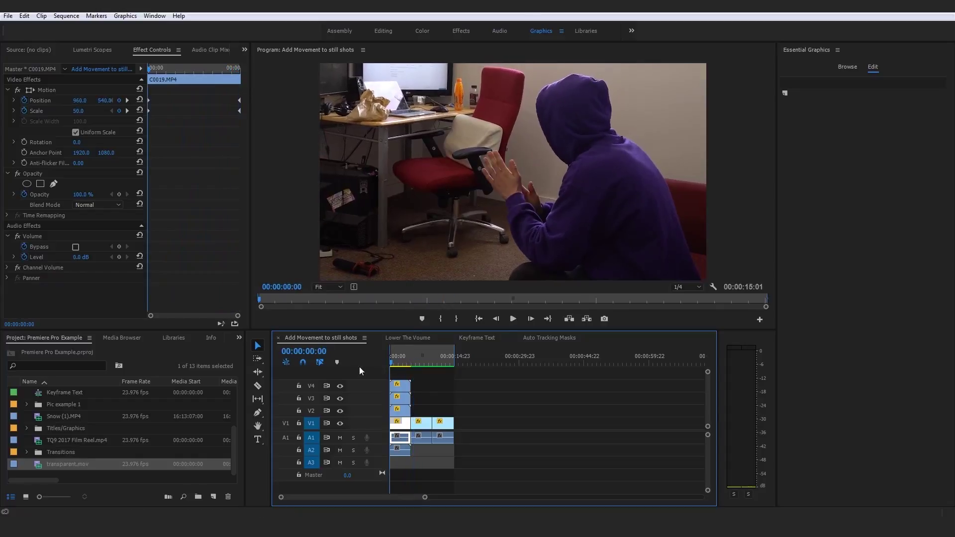
Compare playback of the floating-heads composite and Auto Tracking Masks, ending on Auto Tracking Masks.
left_click(477, 378)
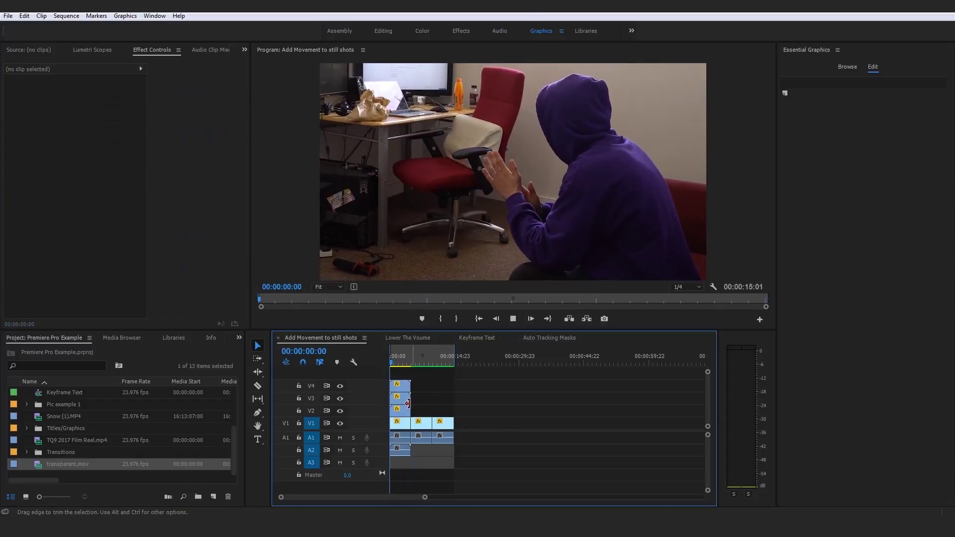
key("space")
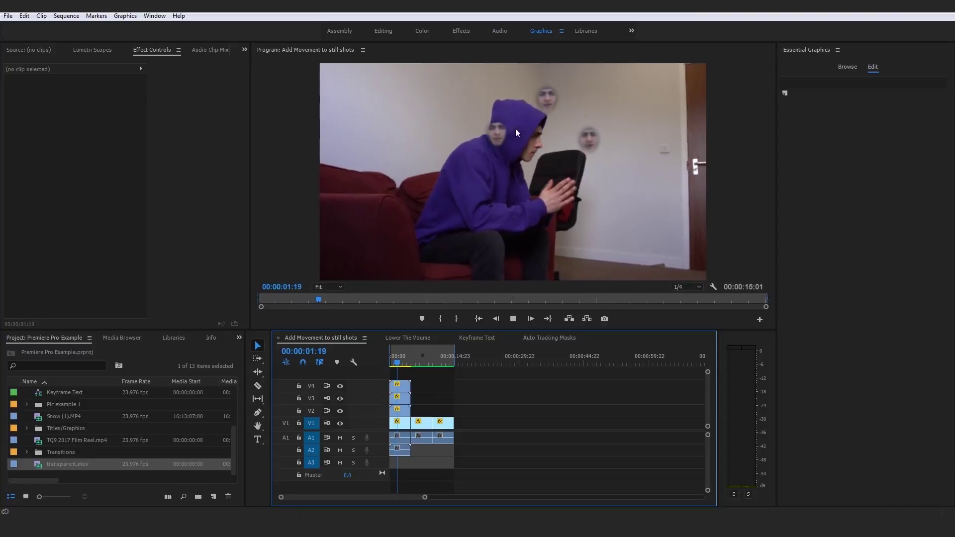
key("space")
left_click(562, 338)
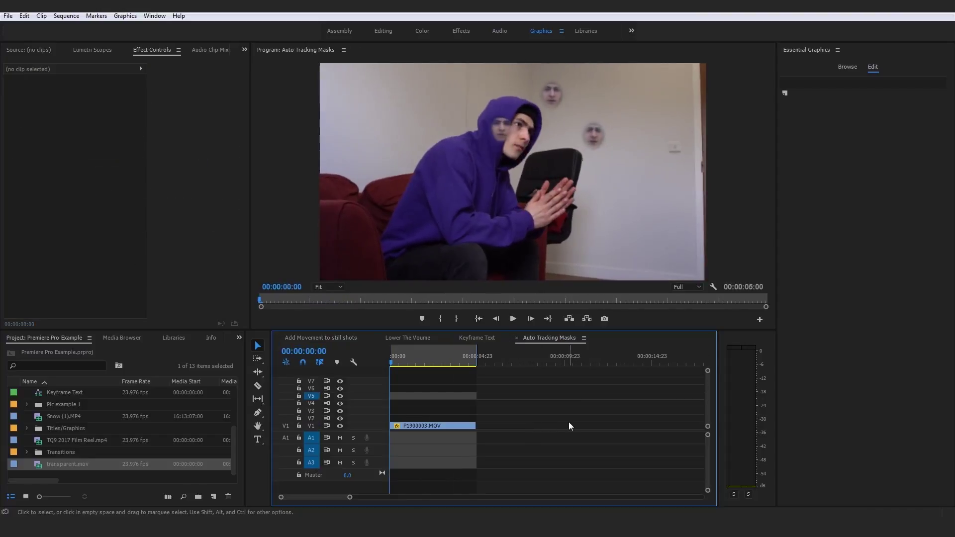
key("space")
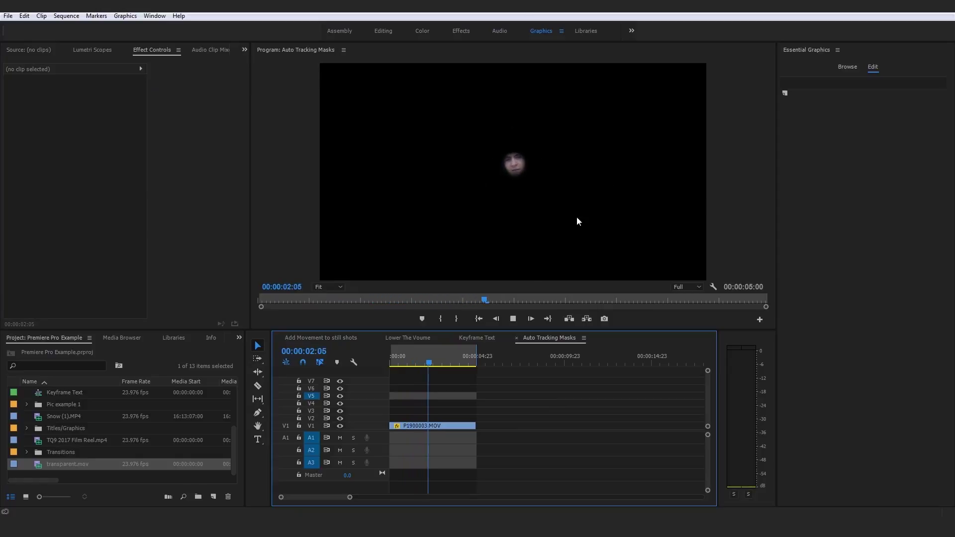
left_click(318, 337)
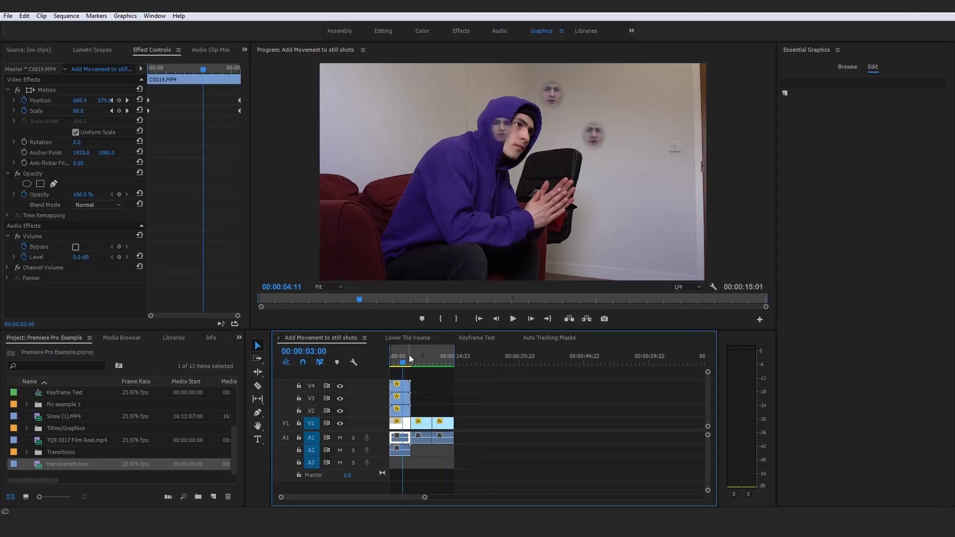
key("Home")
key("space")
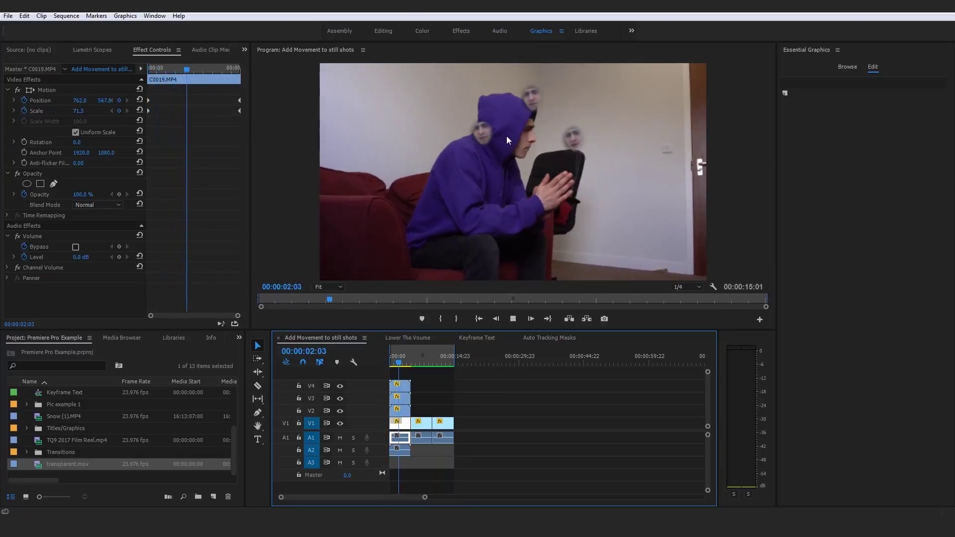
key("space")
left_click(547, 338)
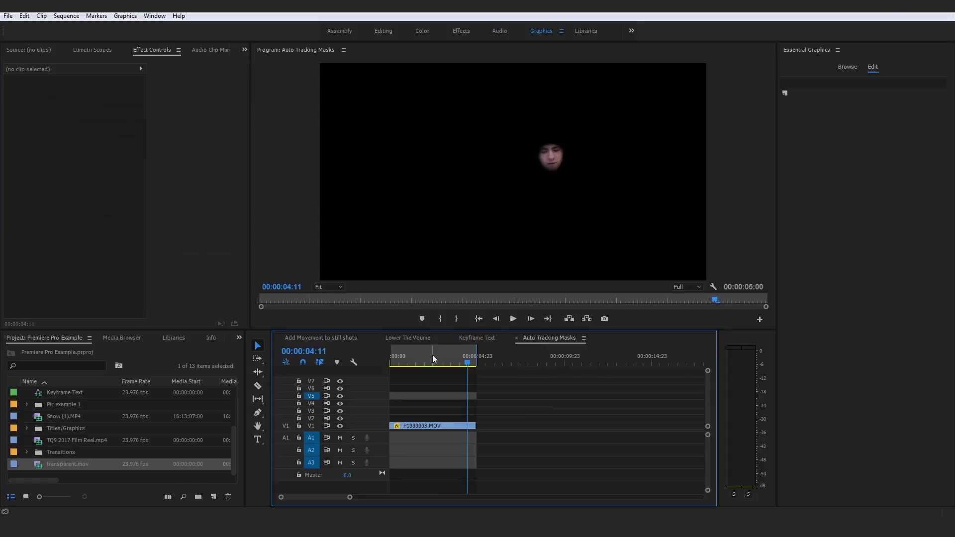
Drag the playhead back to the first frame, 00:00:00:00.
left_click_drag(433, 358, 346, 372)
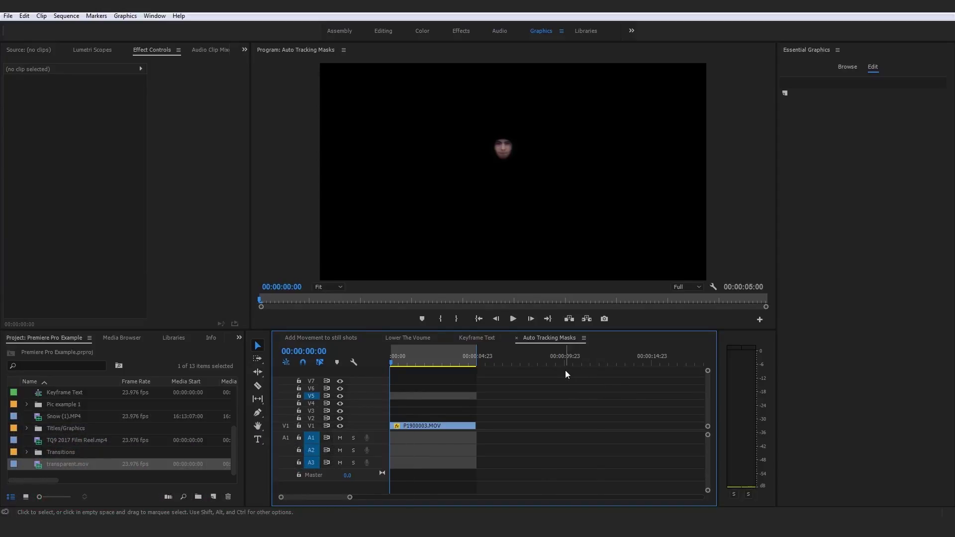
Preview Add Movement to still shots from the start, then switch to Auto Tracking Masks.
left_click(307, 339)
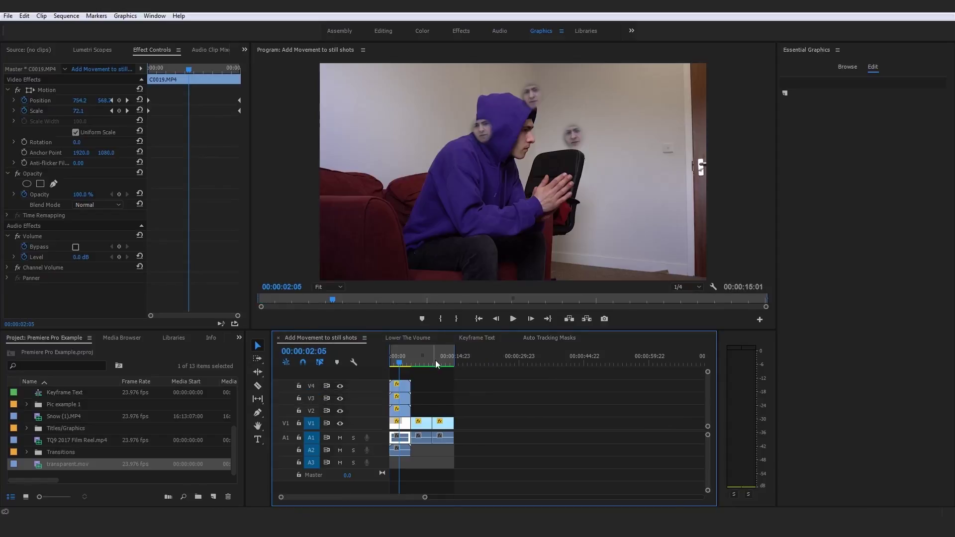
left_click(514, 384)
key("space")
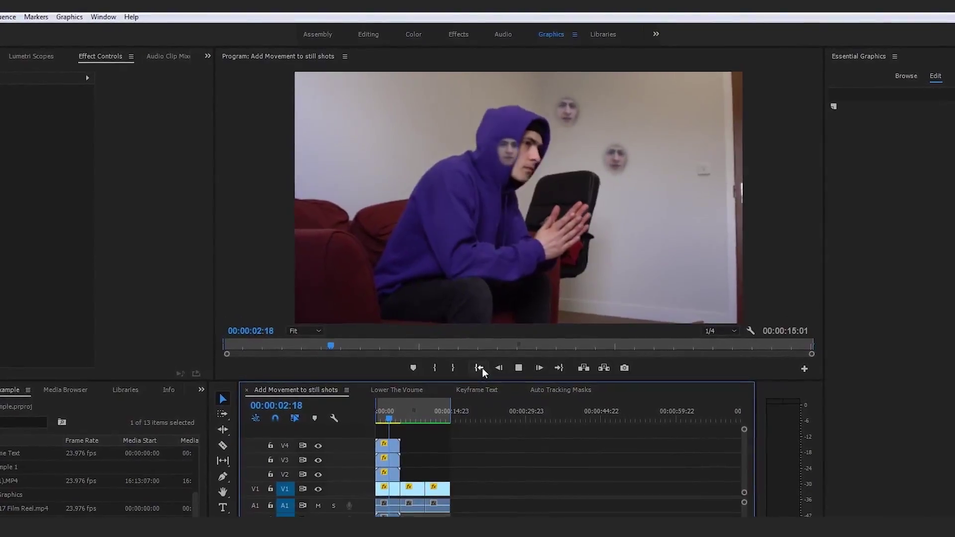
left_click(391, 432)
key("Home")
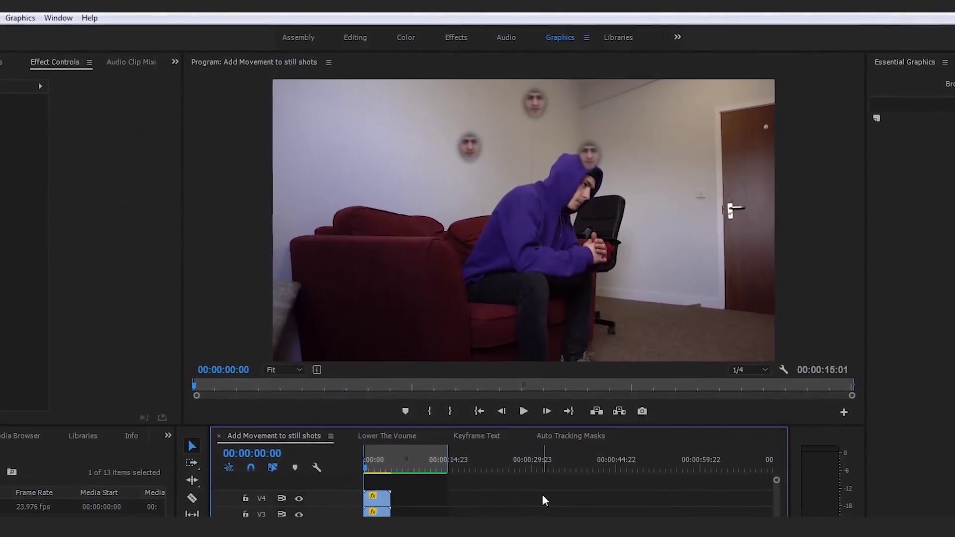
left_click(568, 424)
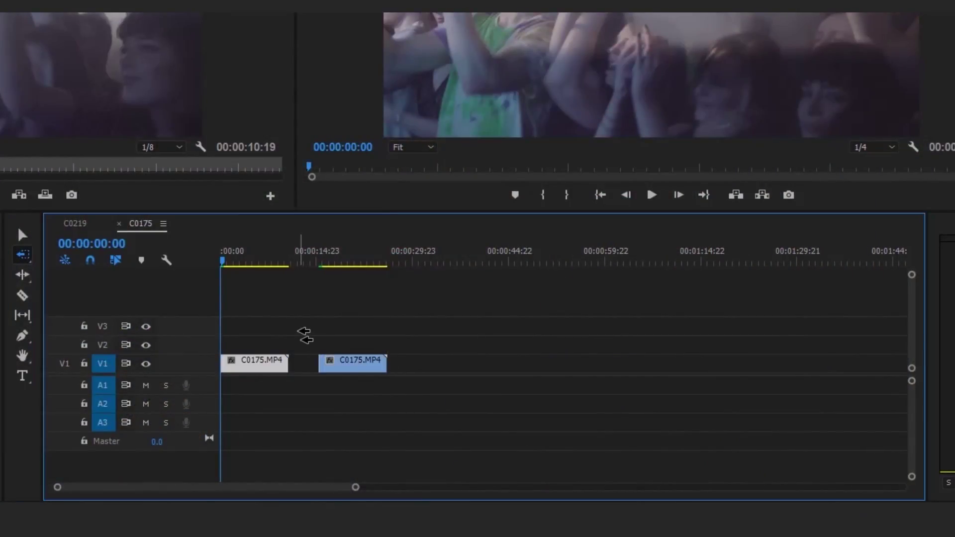
Mark the source out point and pull the mask's left vertices outward frame by frame.
key("o")
left_click_drag(154, 392, 505, 393)
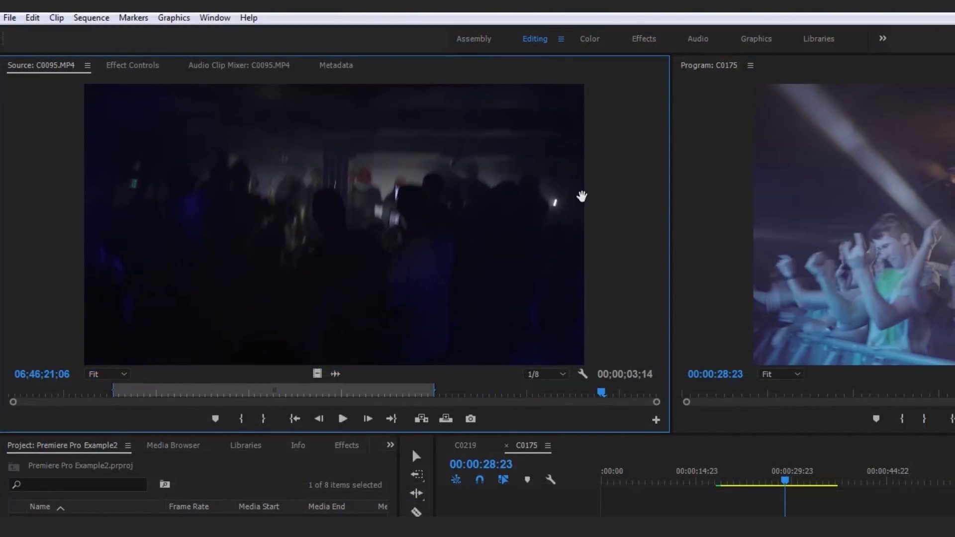
key("shift+i")
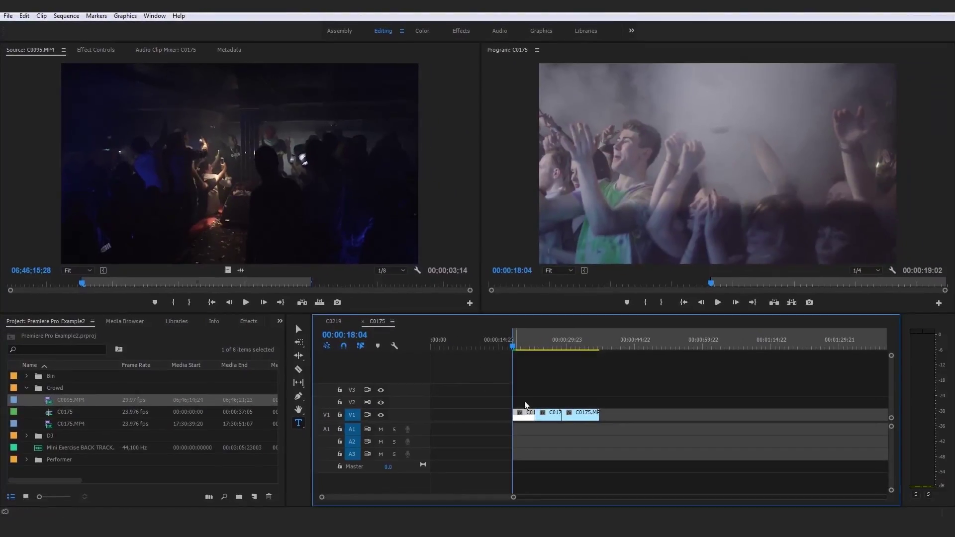
key("l")
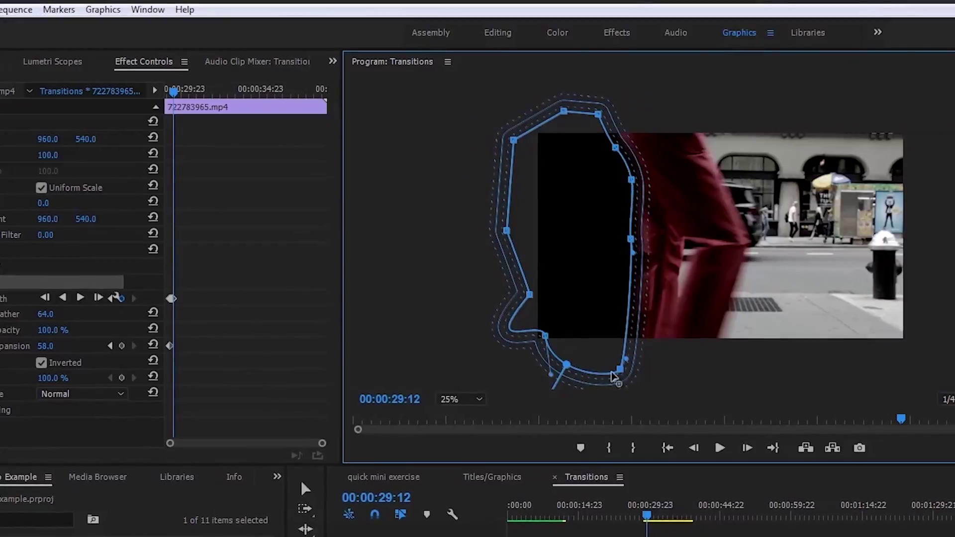
key("Right")
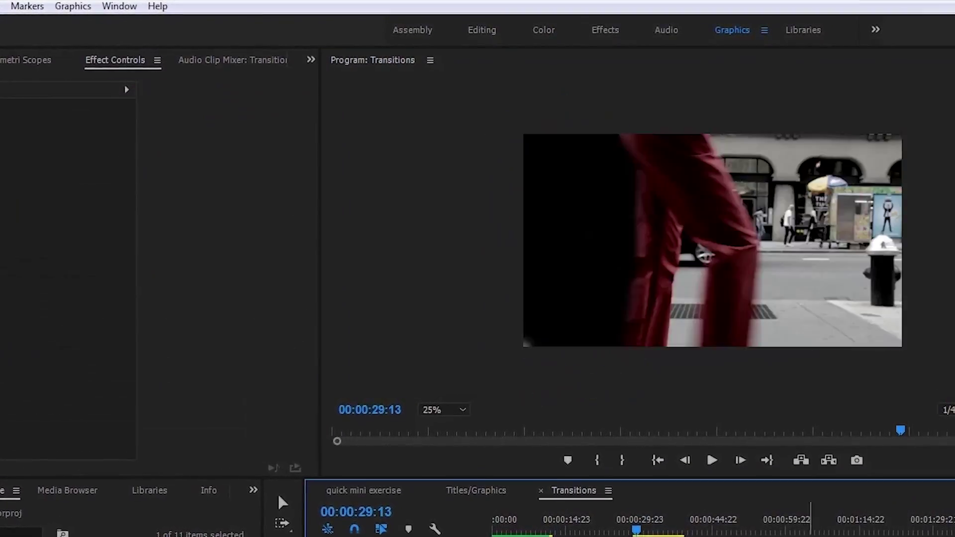
left_click_drag(503, 227, 457, 88)
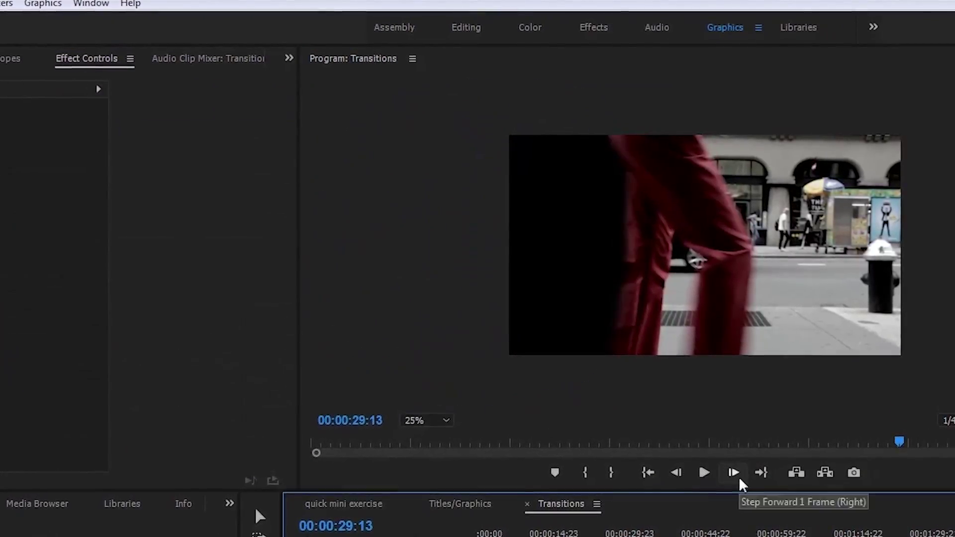
left_click(735, 470)
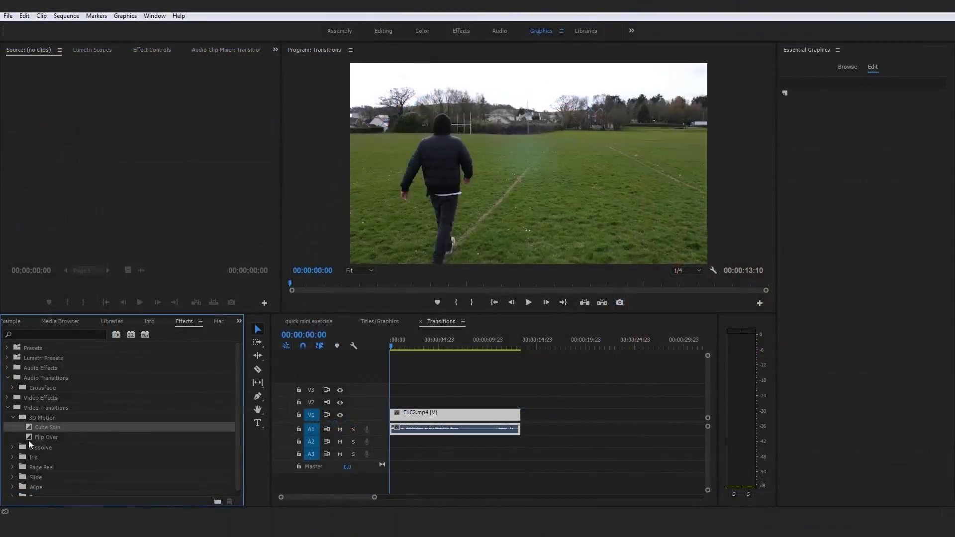
Apply the Flip Over transition to the clip's start and preview it.
left_click(168, 440)
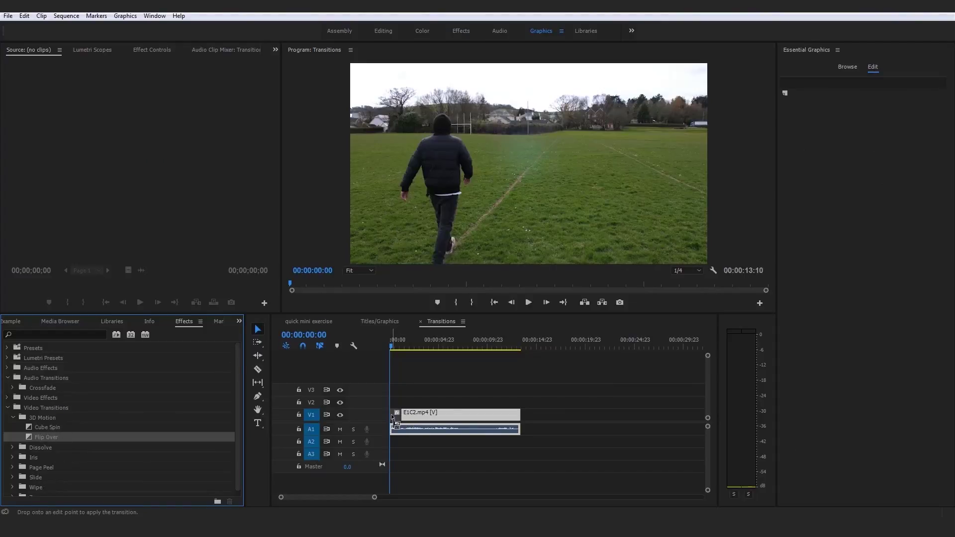
left_click_drag(392, 419, 393, 417)
key("space")
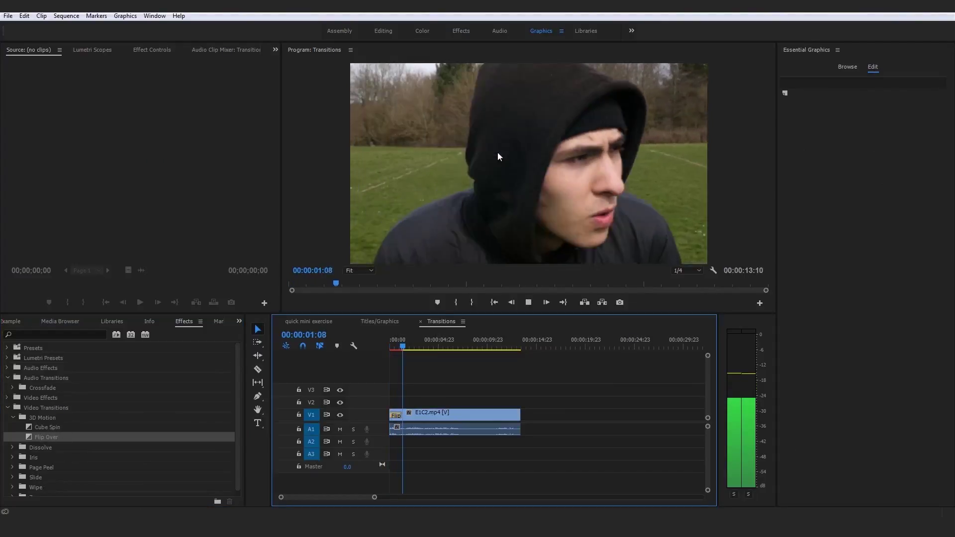
key("space")
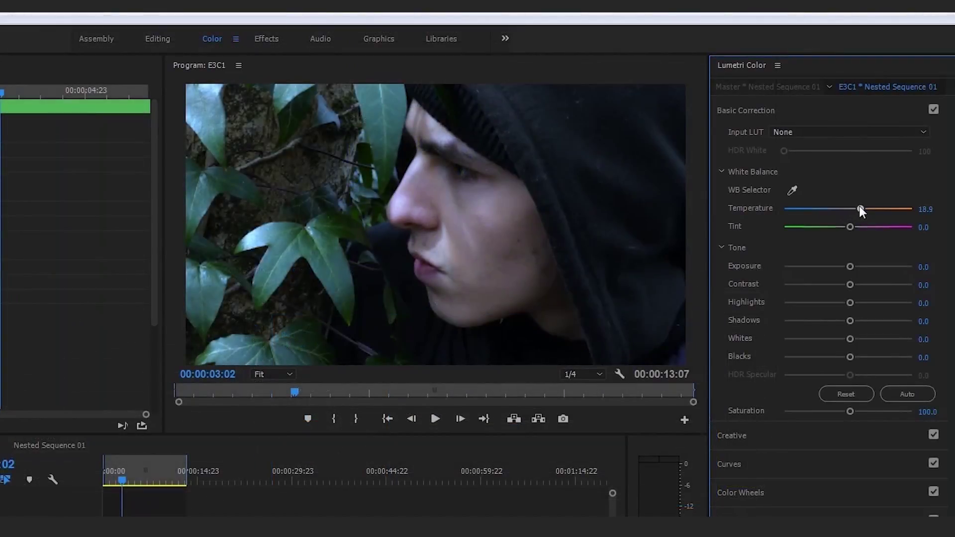
Warm the temperature, apply the Fuji ETERNA 250D Fuji 3510 look, and keyframe Scale.
left_click_drag(859, 206, 873, 204)
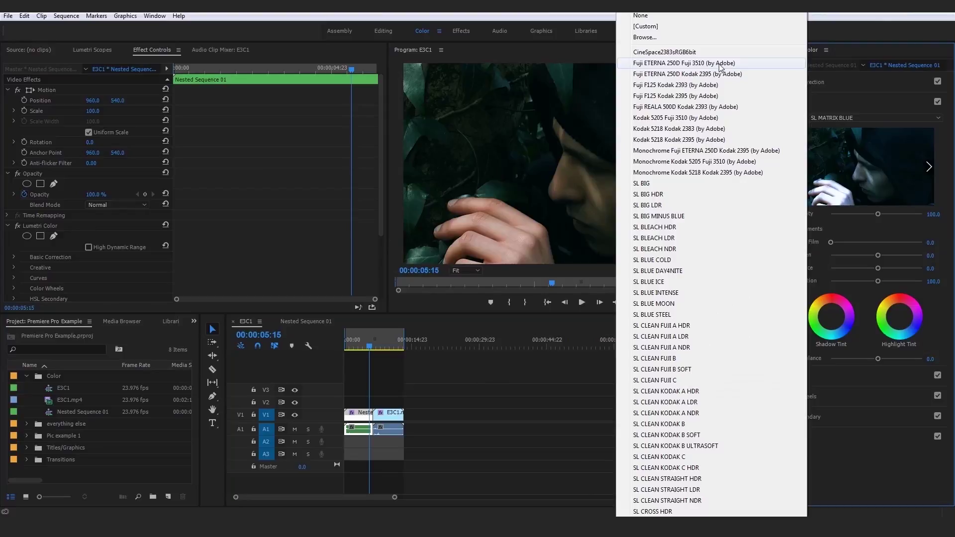
left_click(721, 67)
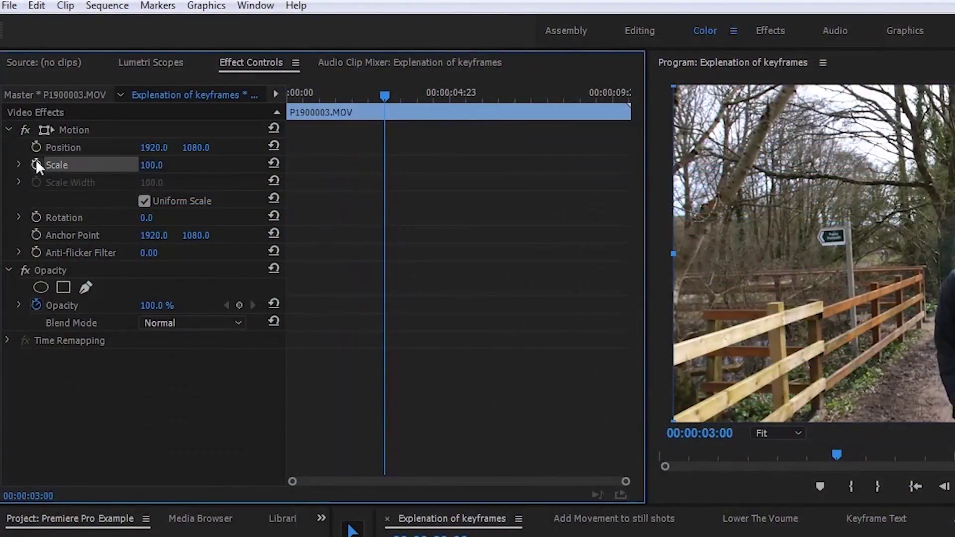
left_click(36, 164)
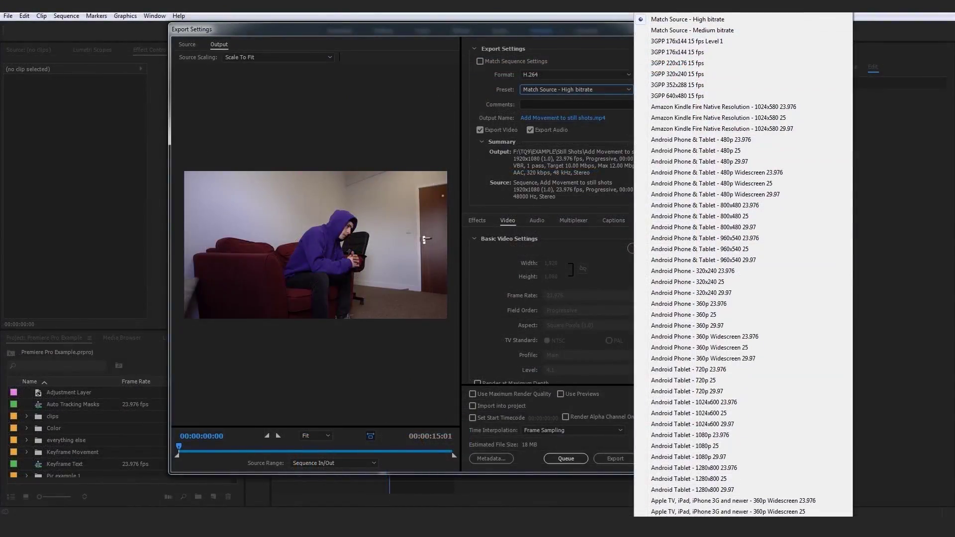
Raise the clip's speed rubber band to about 267%.
scroll(743, 264, "down", 1)
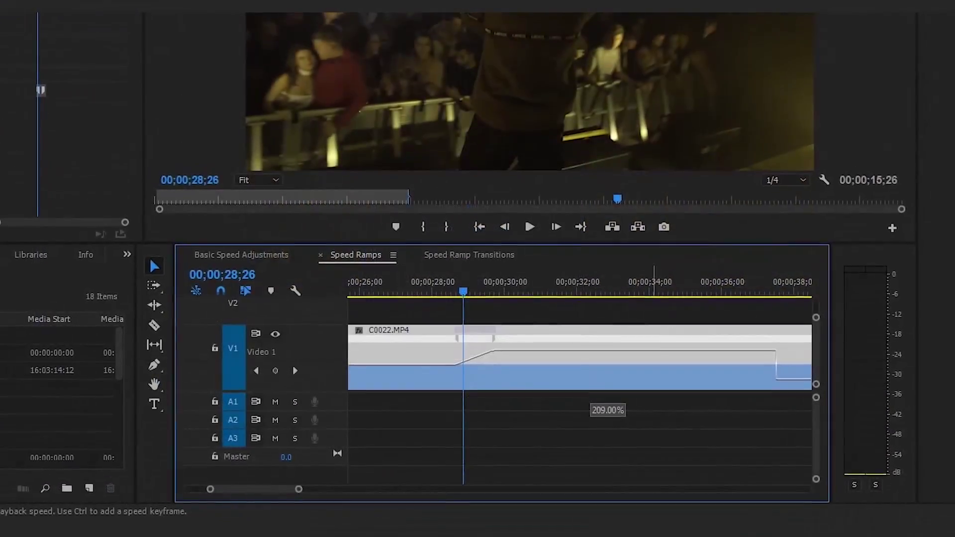
left_click_drag(607, 351, 608, 341)
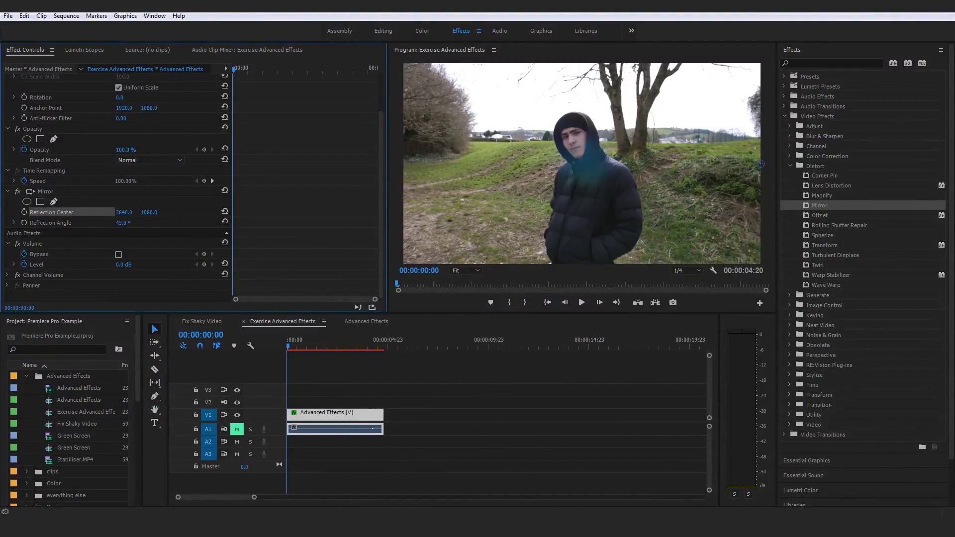
Tilt the Mirror Reflection Angle to 87°, confirm the clips onto the sequence, then deselect the Stabiliser clip.
left_click_drag(123, 223, 121, 223)
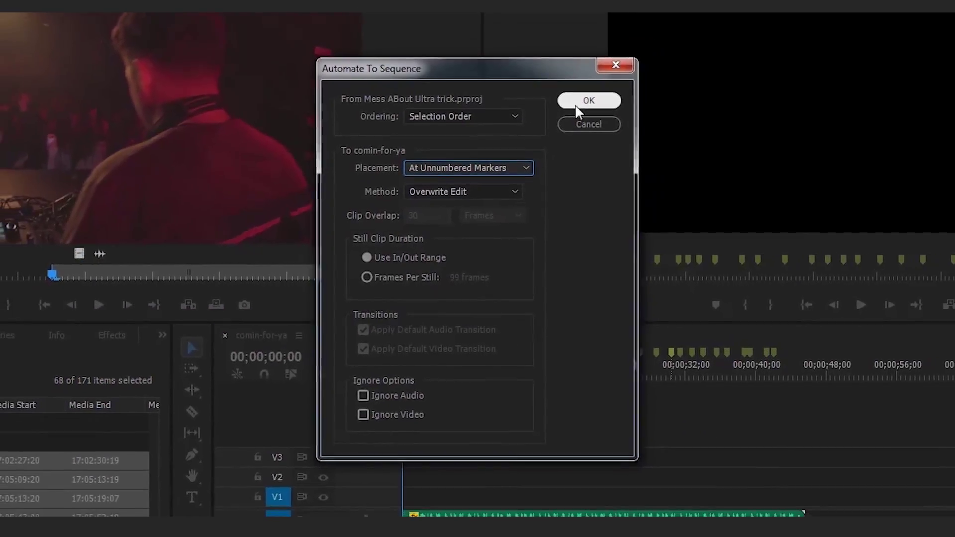
left_click(581, 102)
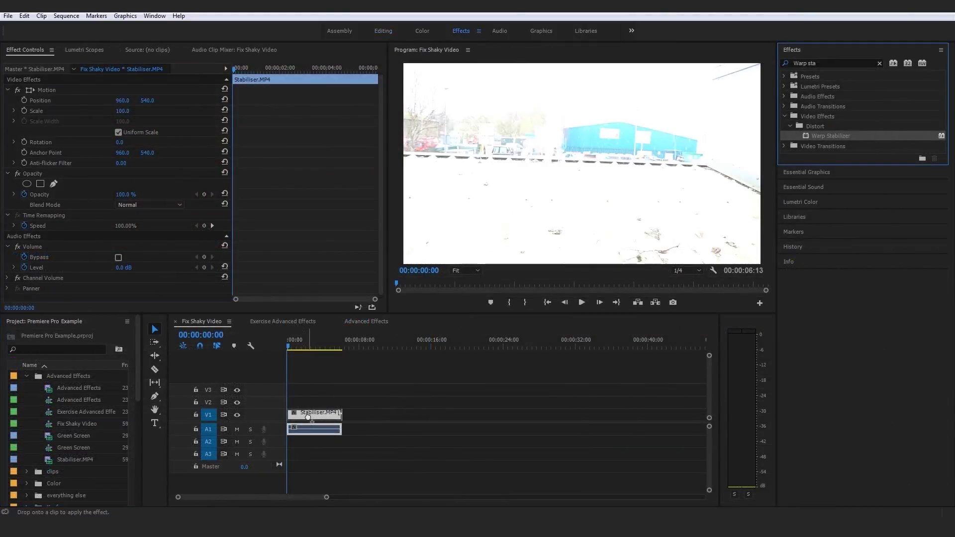
left_click(479, 440)
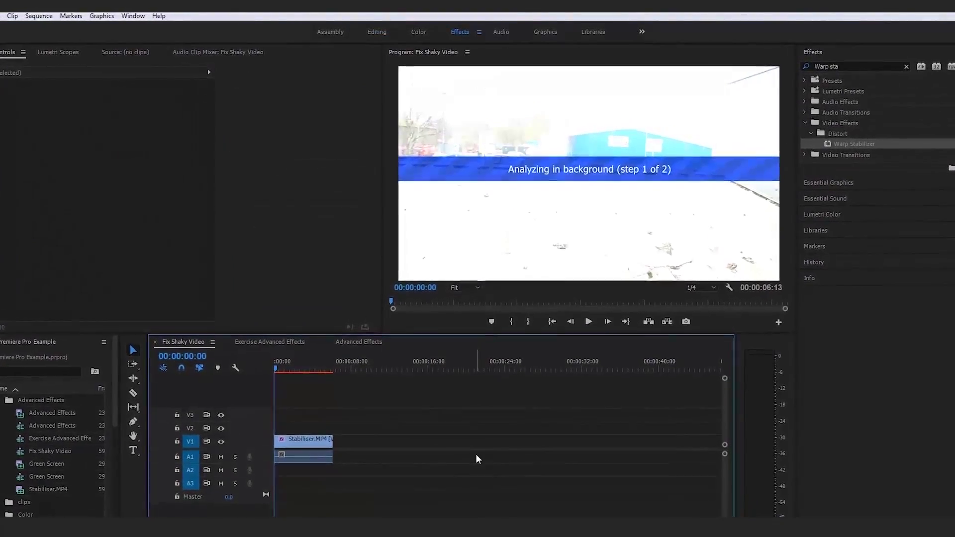